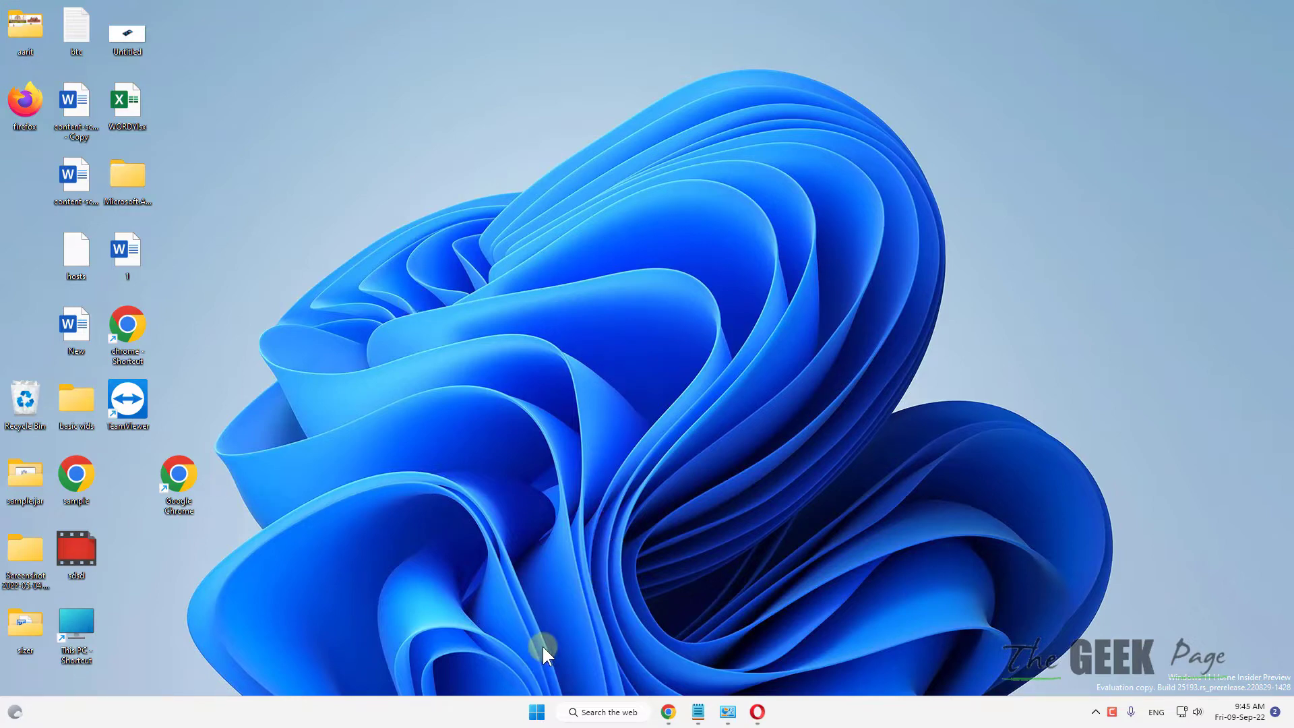
Search Windows from the taskbar for 'task manager'
click(574, 711)
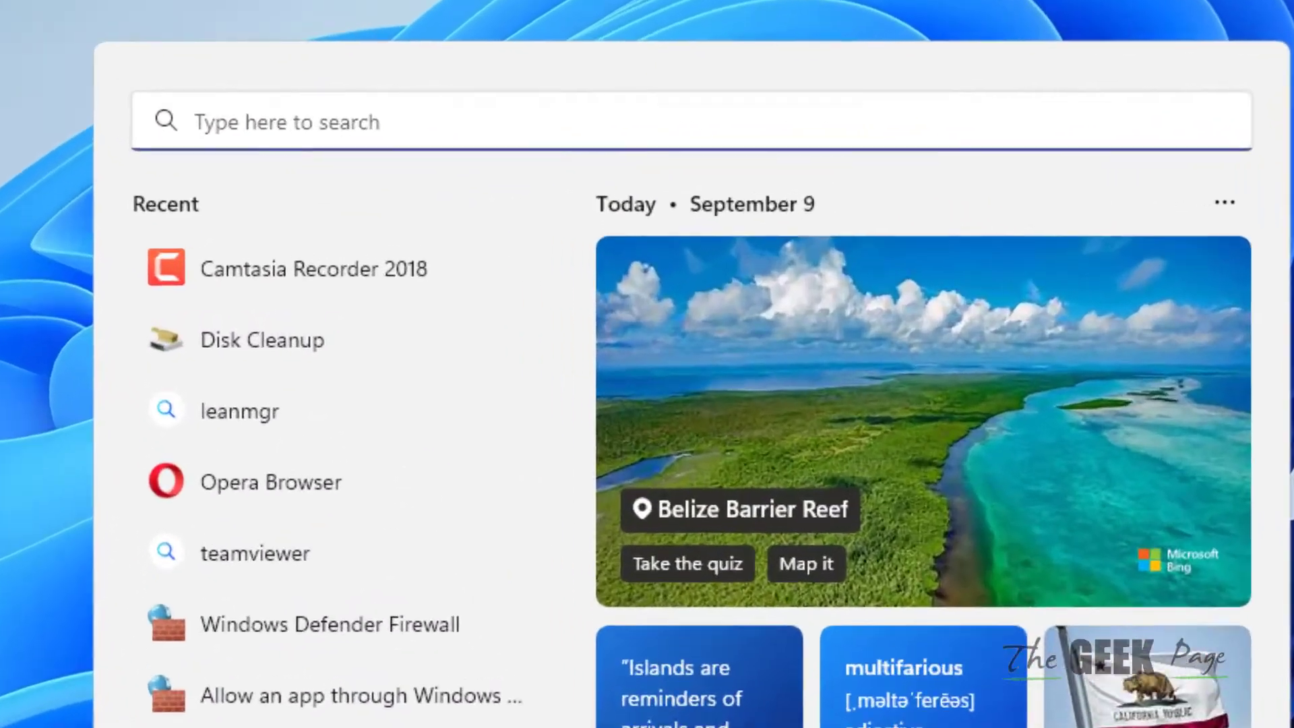
text(task manager)
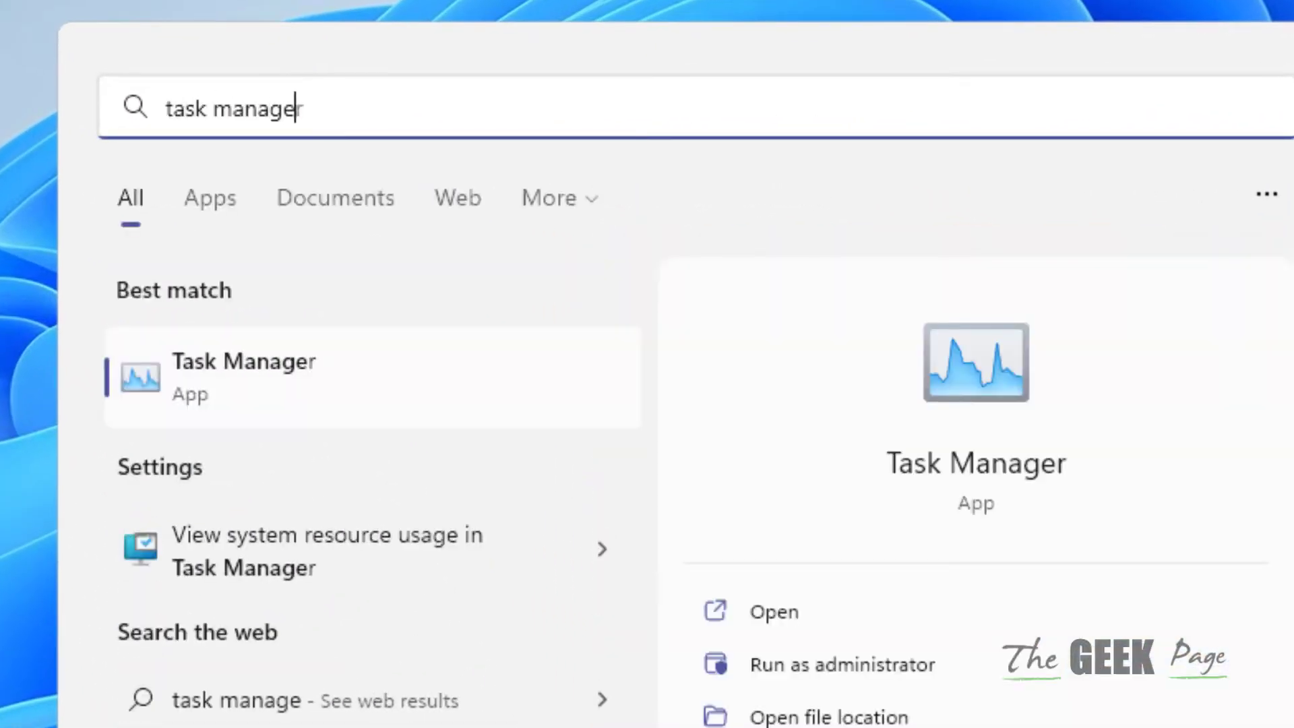
Launch Task Manager, restart the Windows Explorer process, then close Task Manager
click(299, 396)
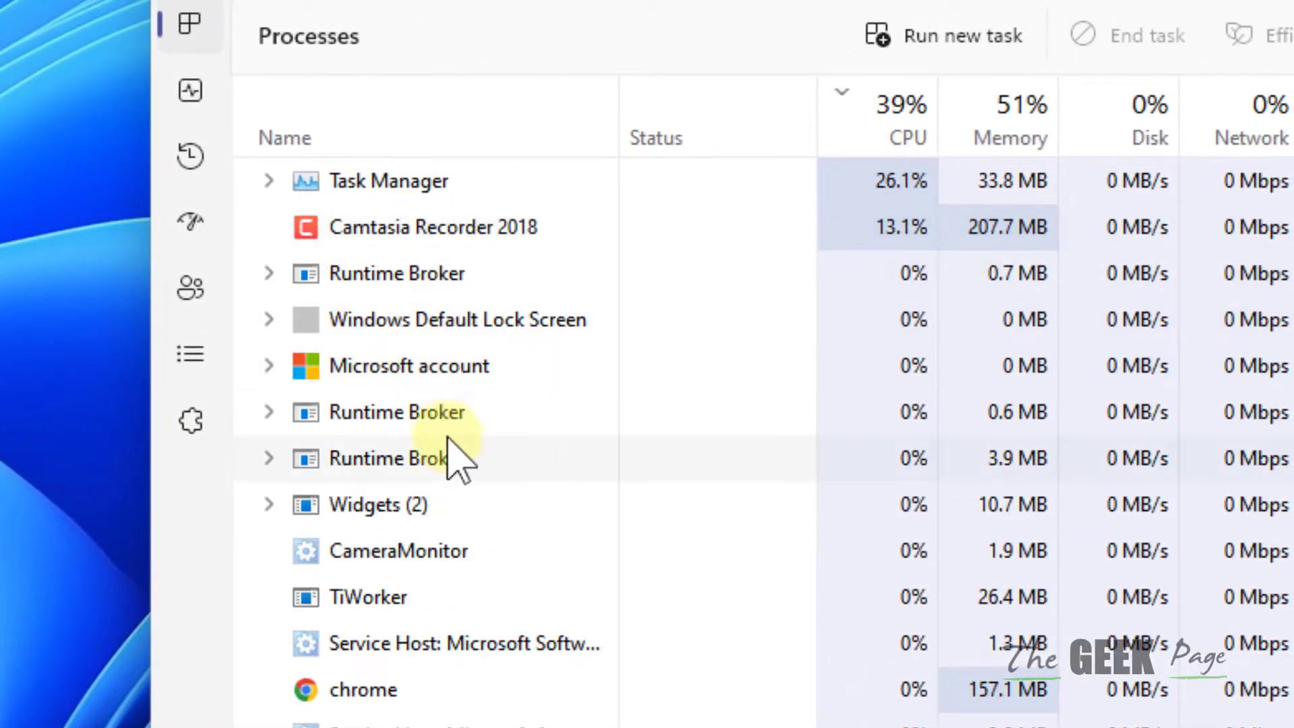
scroll(455, 448, down, 5)
scroll(448, 465, down, 3)
scroll(448, 470, down, 3)
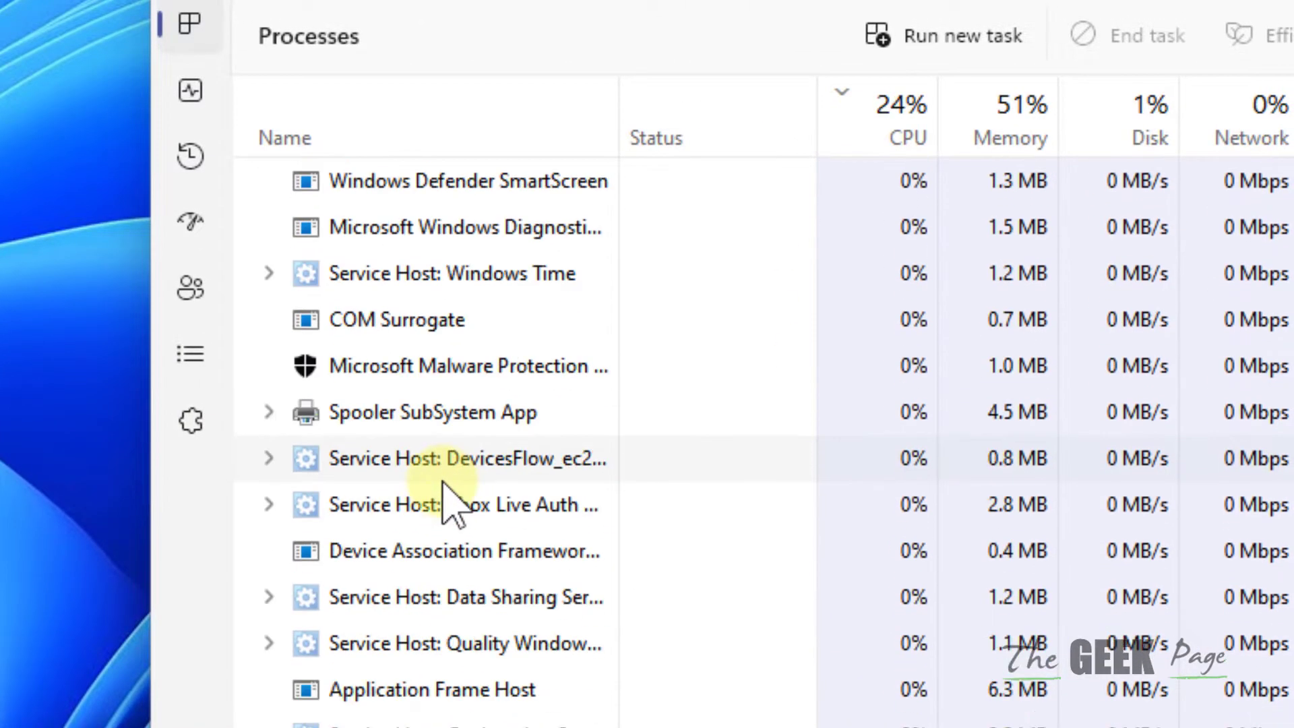
scroll(443, 480, down, 3)
scroll(438, 492, down, 2)
scroll(435, 500, down, 3)
scroll(435, 500, down, 3)
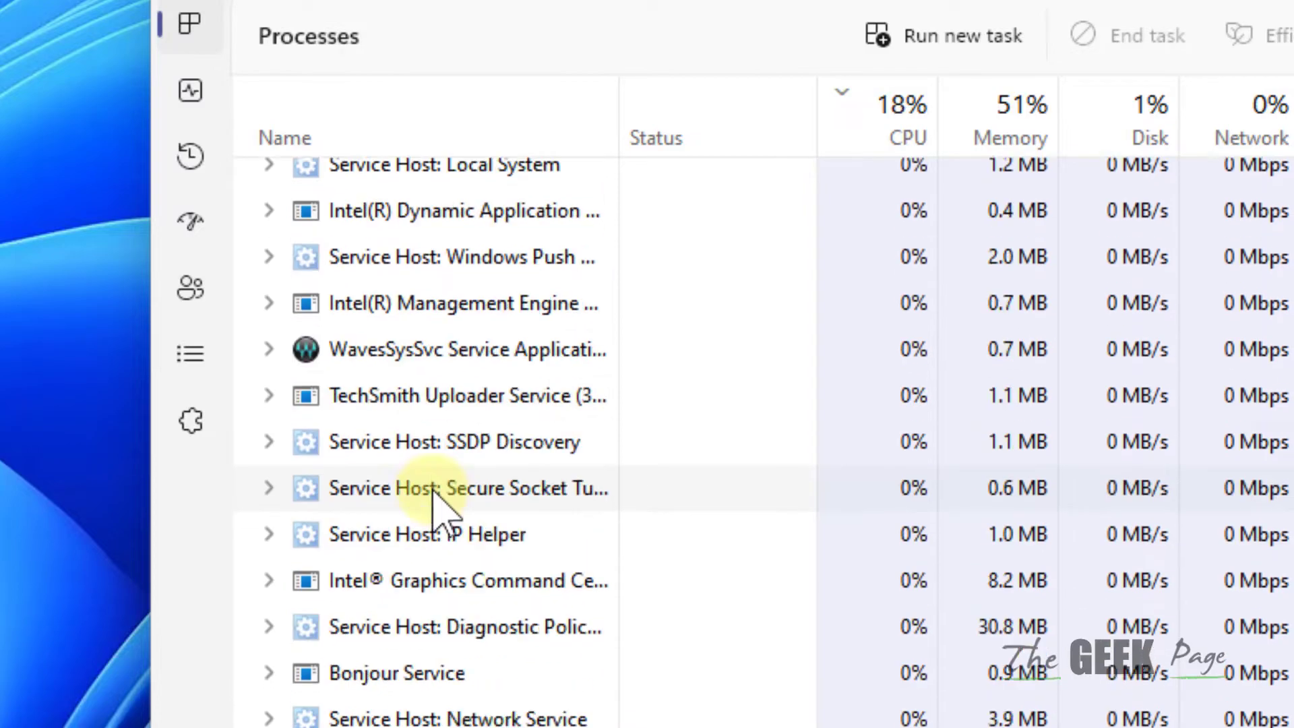
scroll(434, 499, down, 2)
scroll(438, 521, down, 3)
scroll(441, 566, down, 3)
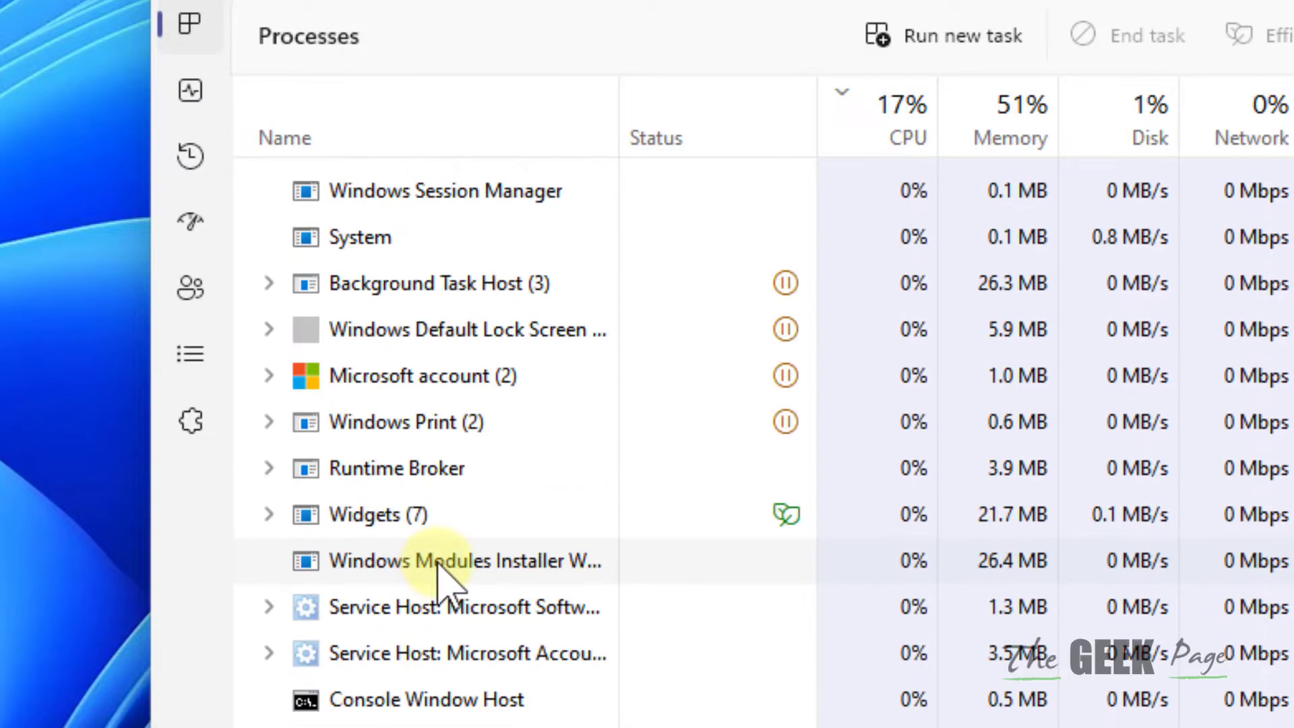
scroll(442, 577, down, 3)
scroll(443, 587, down, 3)
scroll(443, 591, down, 3)
scroll(443, 605, down, 3)
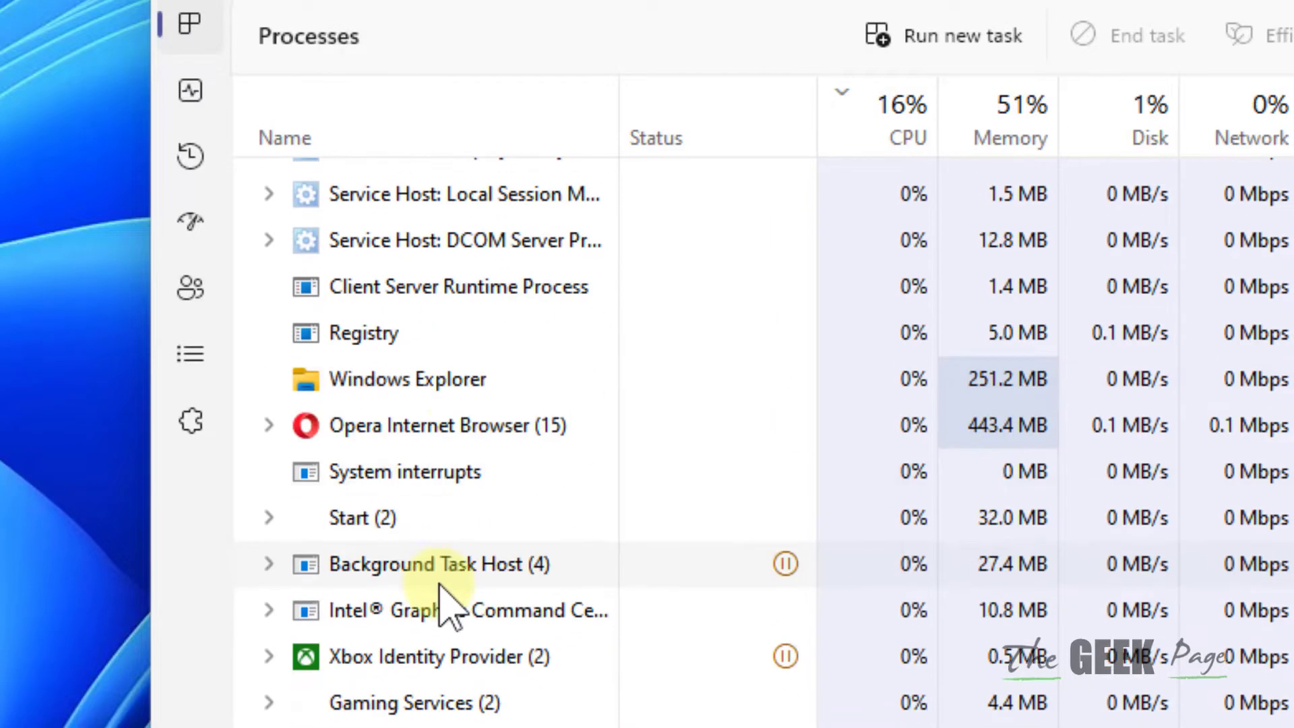
click(467, 387)
scroll(454, 420, up, 2)
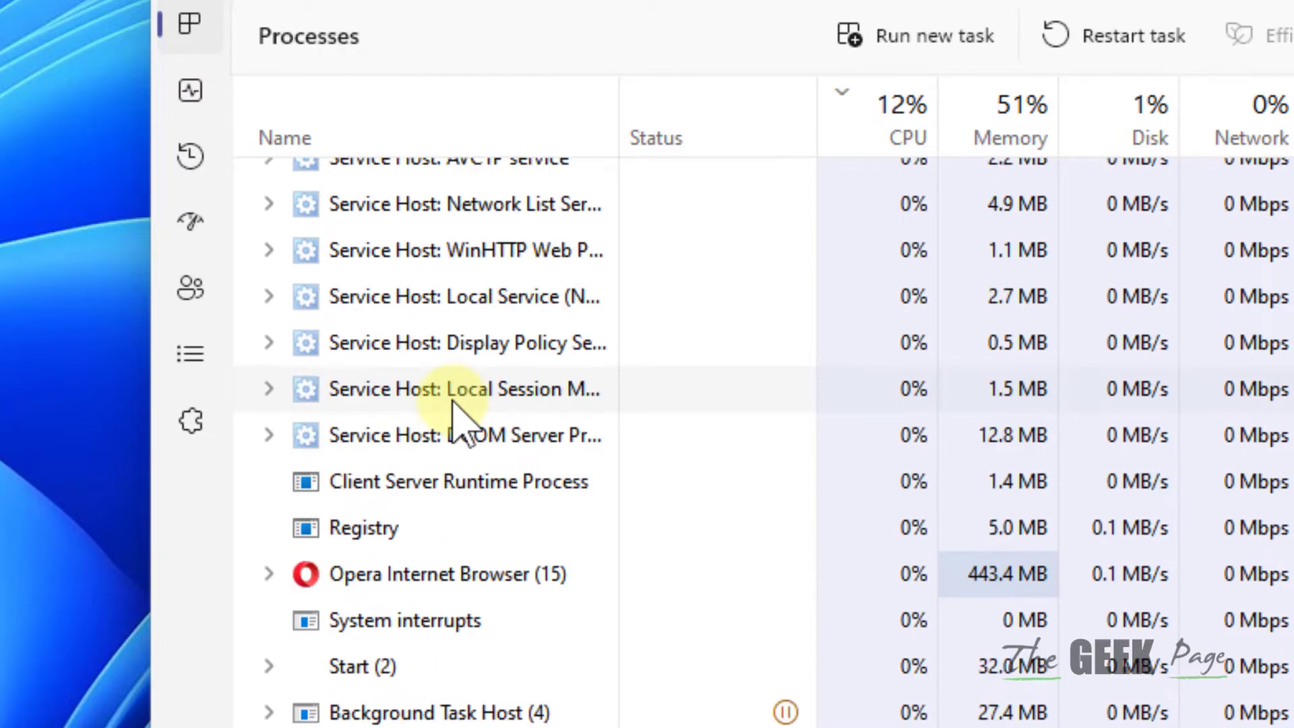
scroll(485, 433, up, 1)
scroll(486, 445, down, 3)
scroll(484, 466, down, 2)
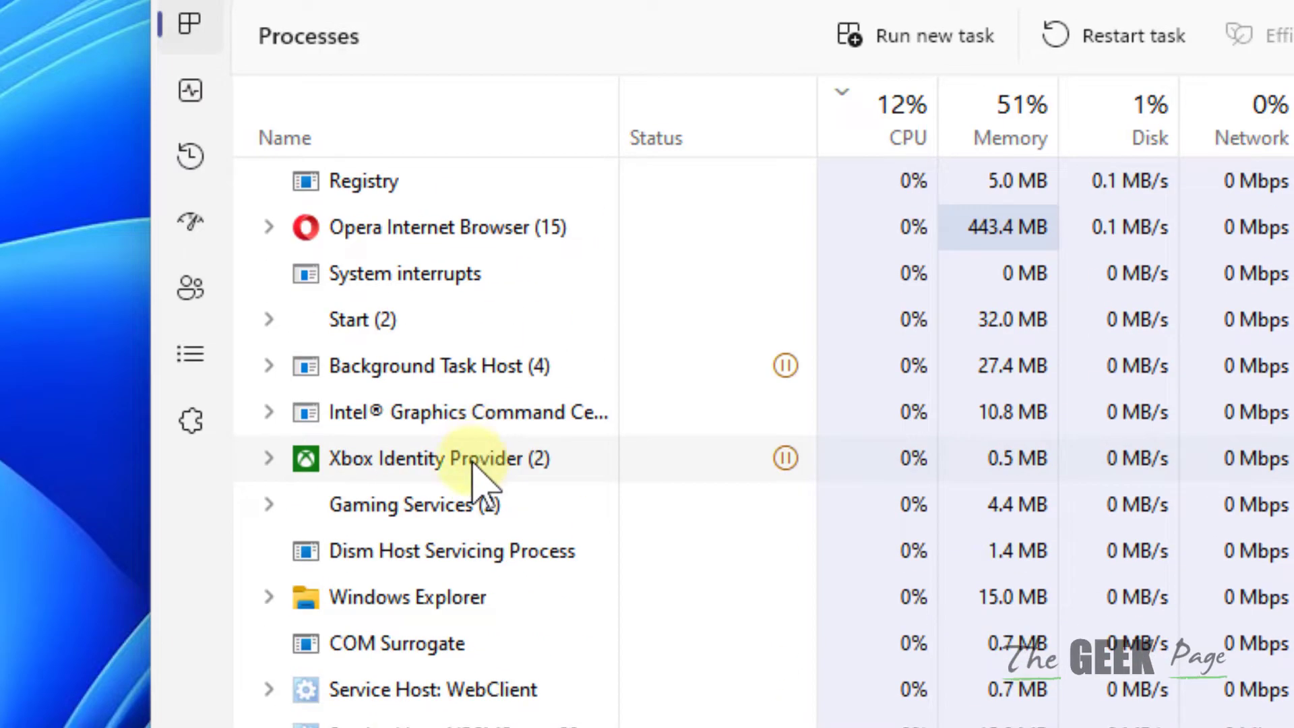
right_click(445, 602)
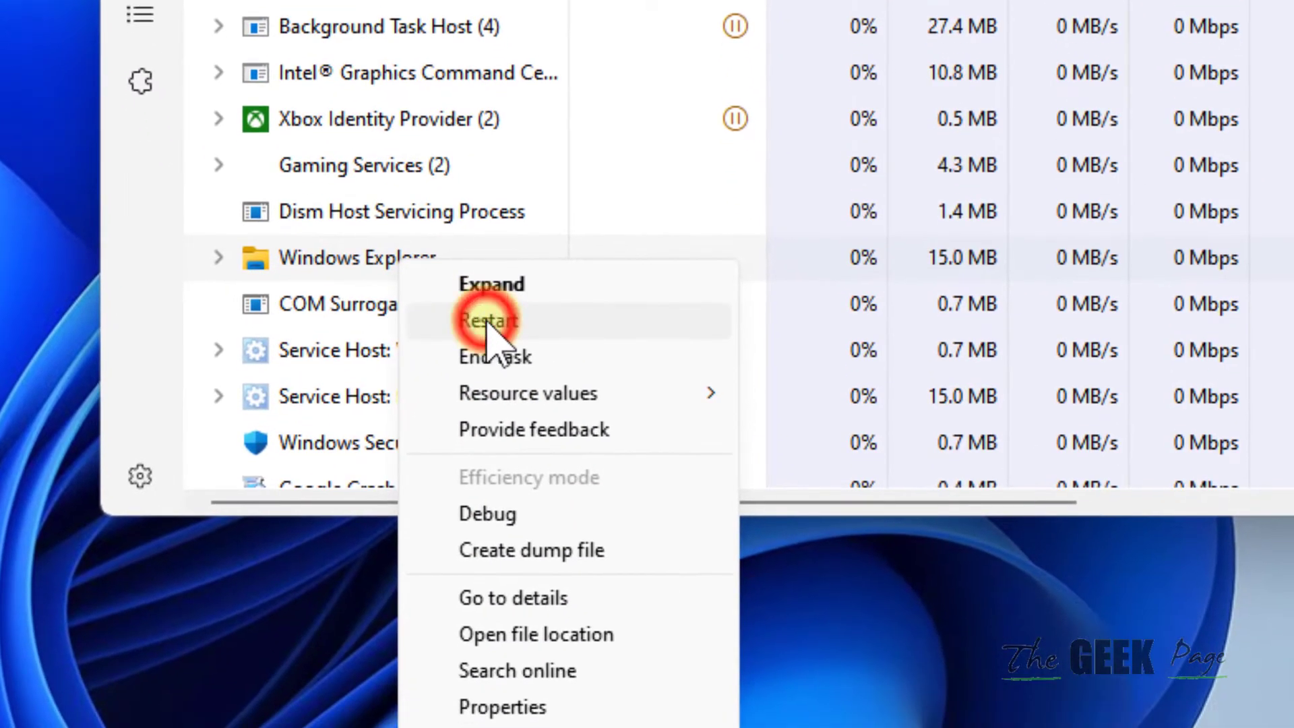
click(488, 321)
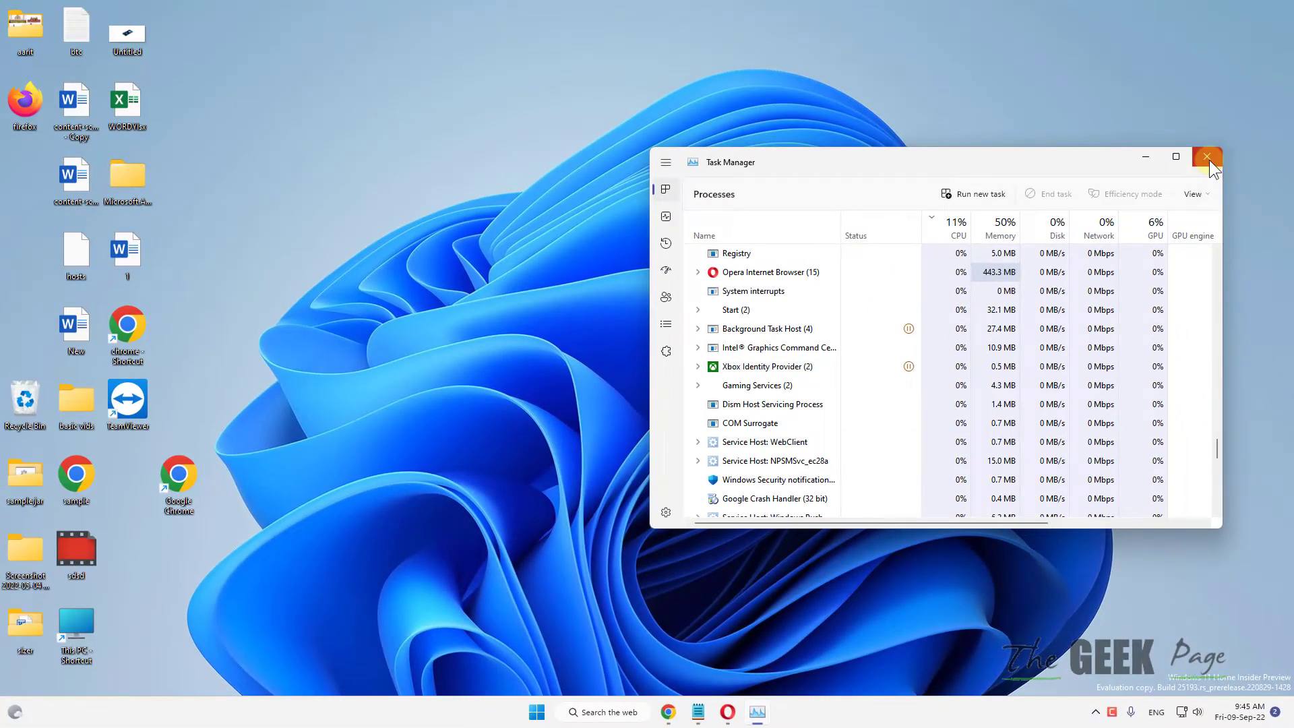
click(1210, 160)
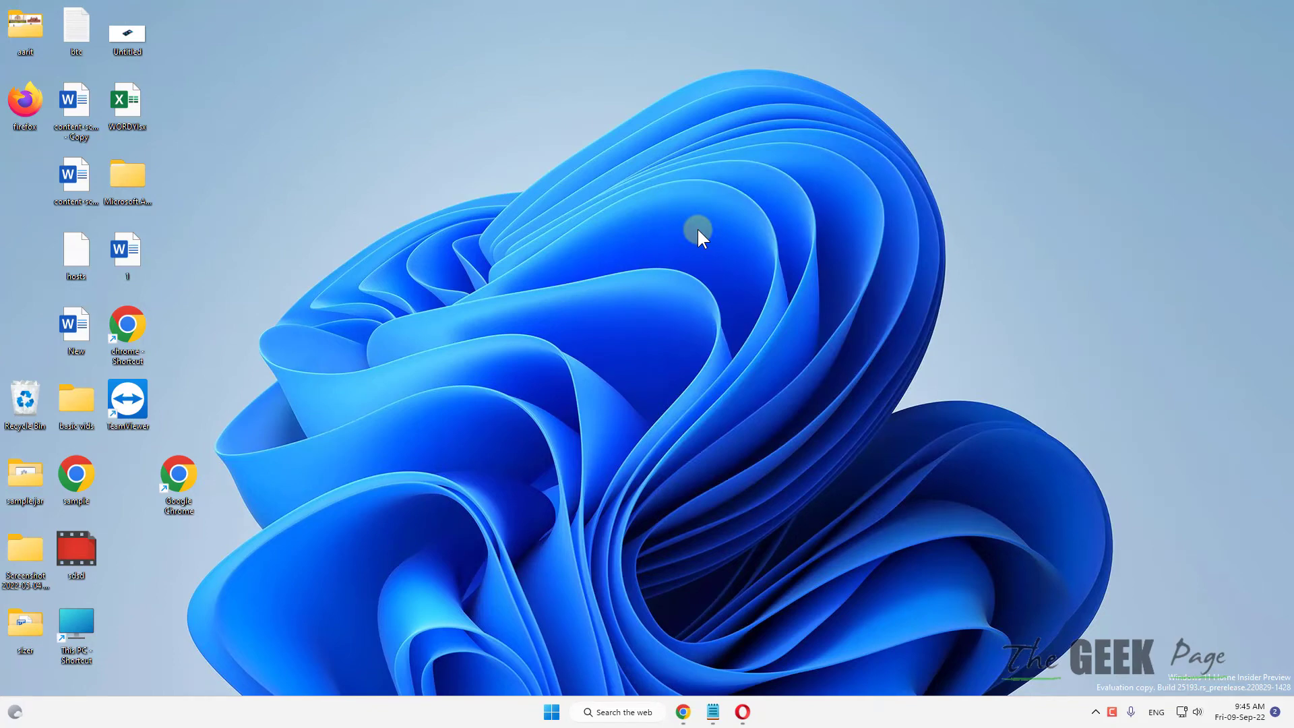
Search for 'command prompt' and run it as administrator
click(623, 711)
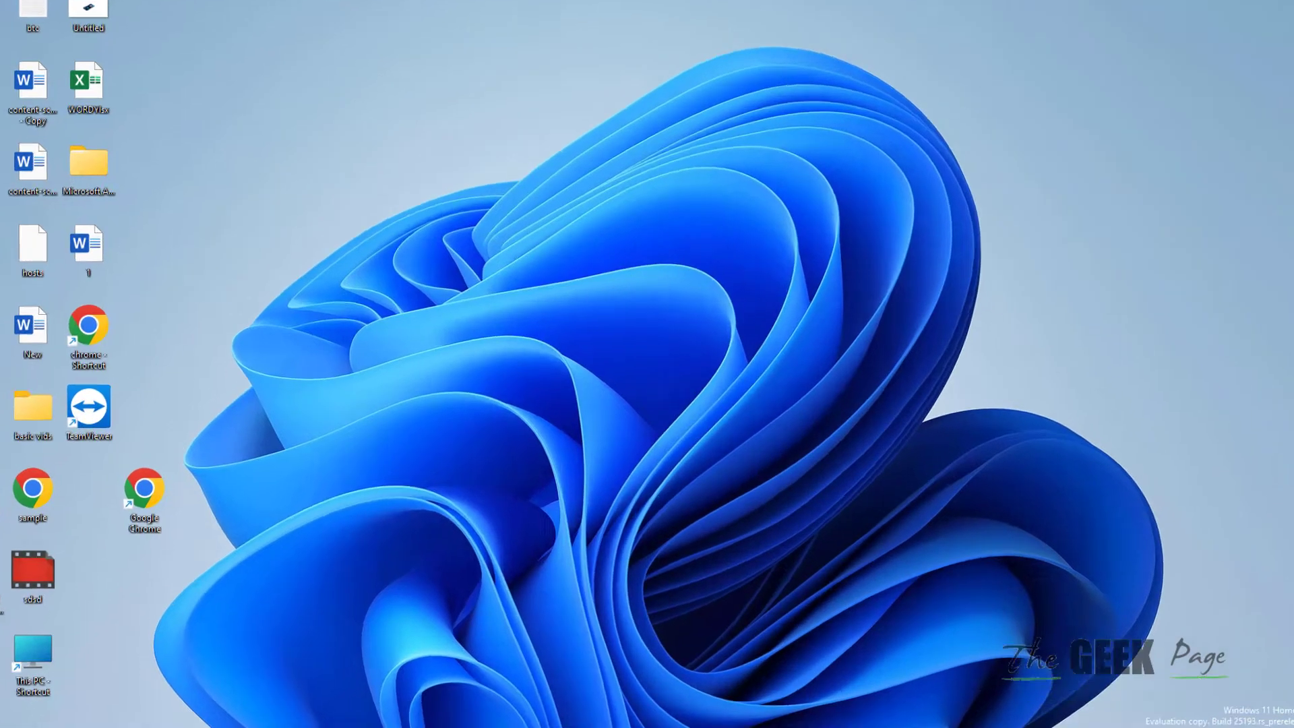
text(command )
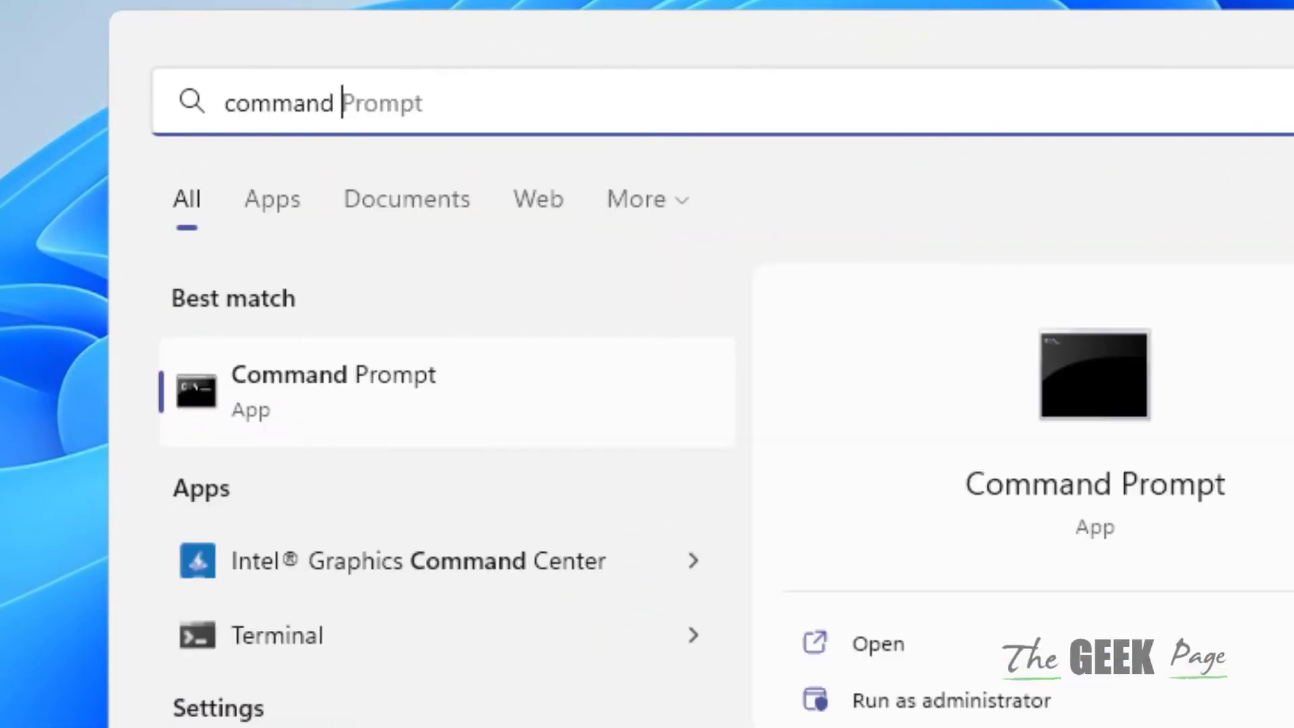
text(prompt)
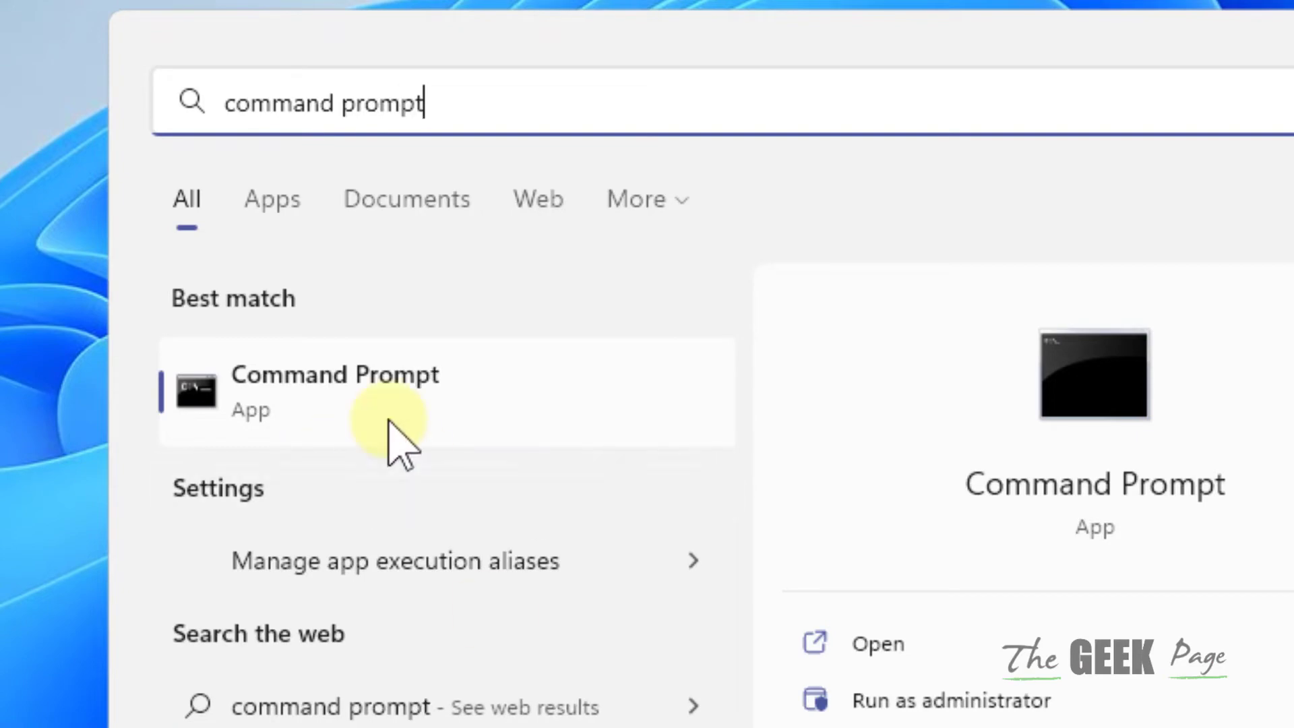
right_click(394, 425)
click(596, 466)
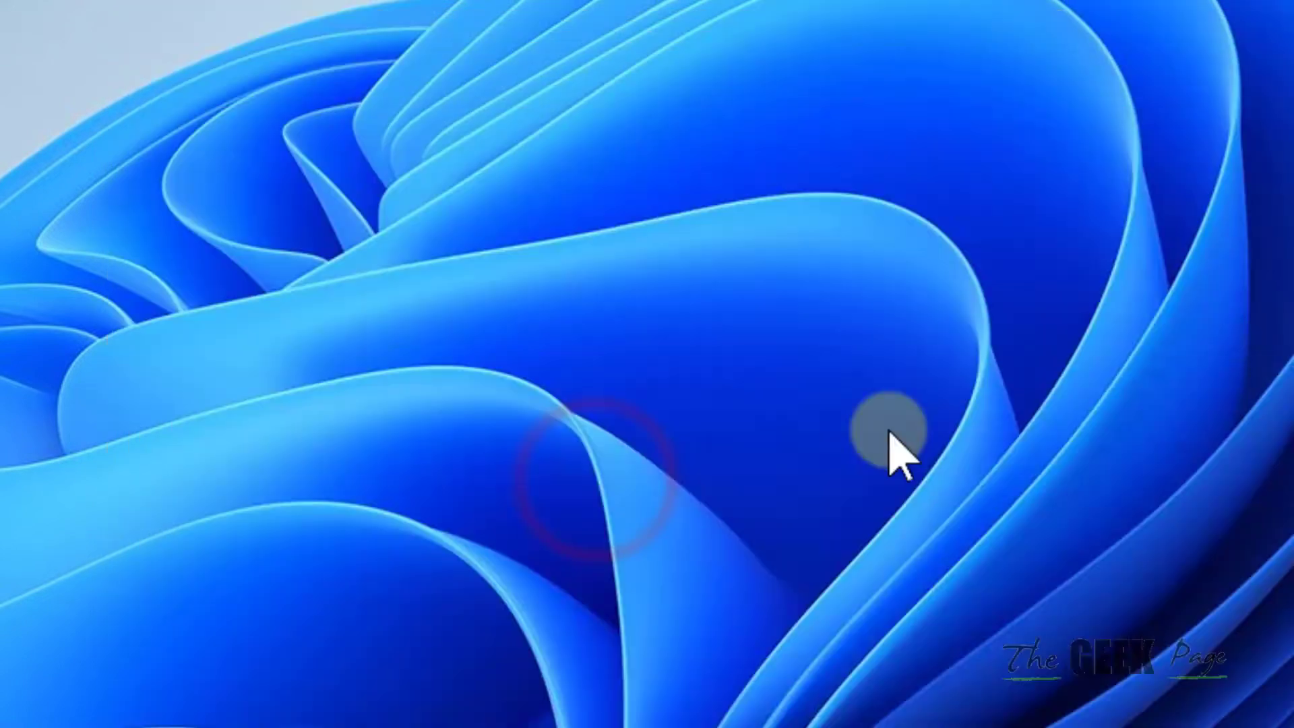
Approve the UAC prompt and copy 'rd /s /q C:\$Recycle.bin' from Notepad
click(654, 707)
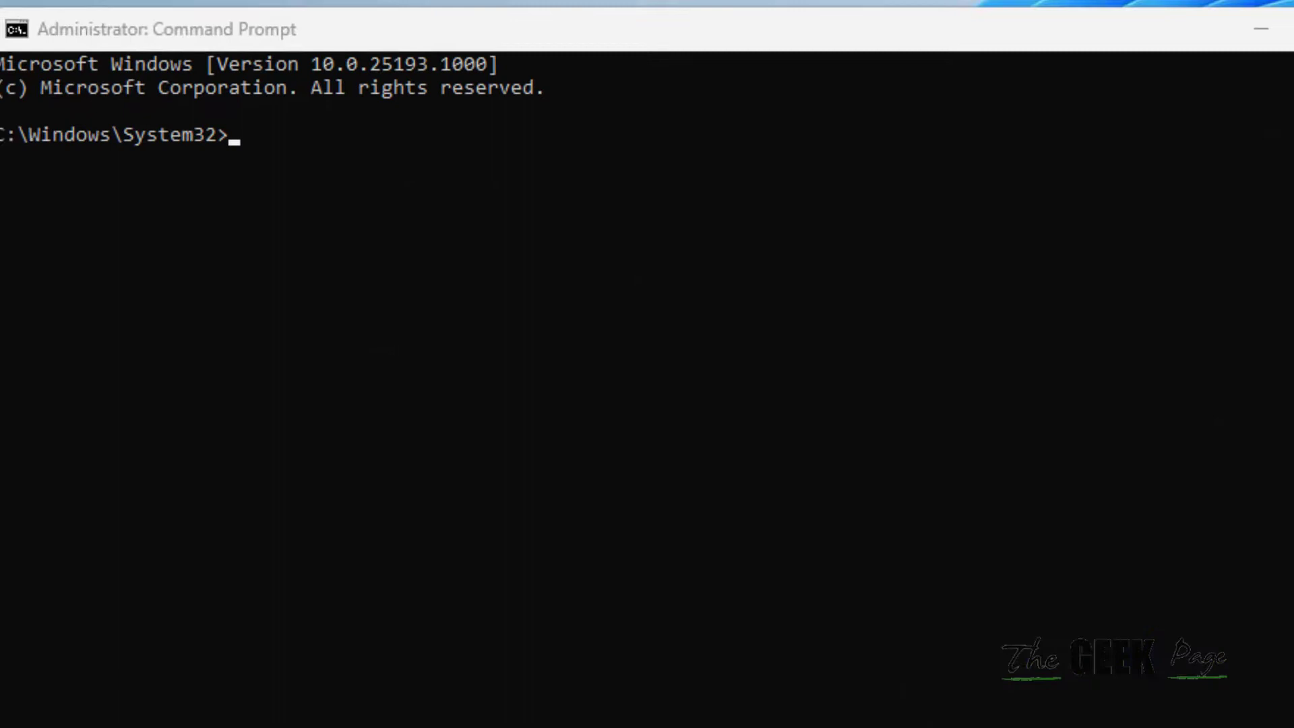
drag(1259, 152, 520, 151)
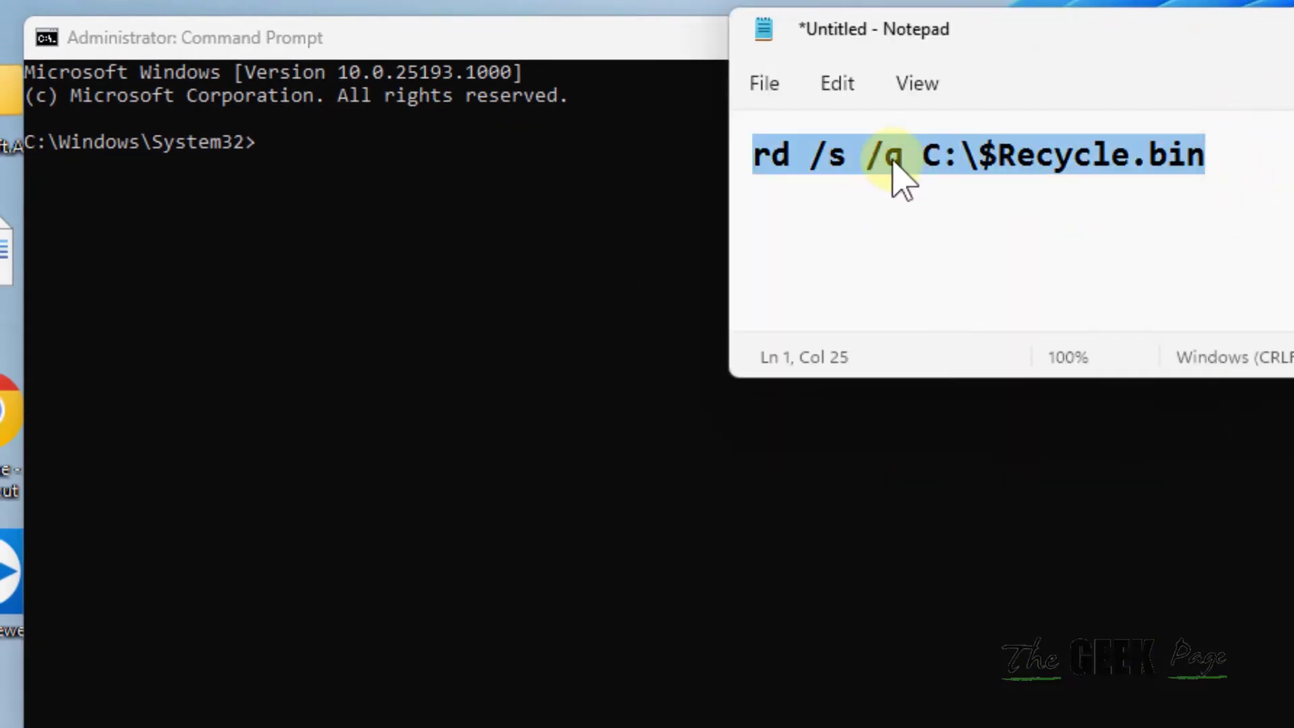
right_click(900, 177)
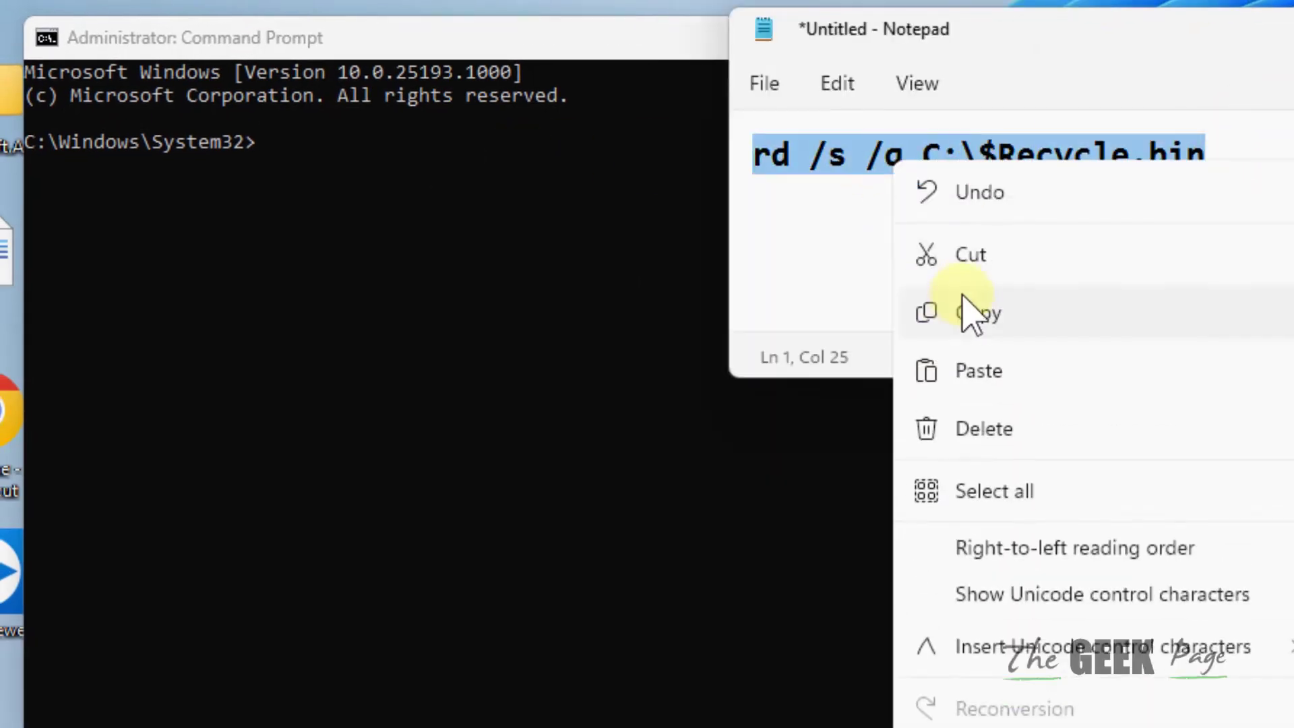
click(968, 312)
Paste and run the rd command in Command Prompt, then close the window
click(468, 192)
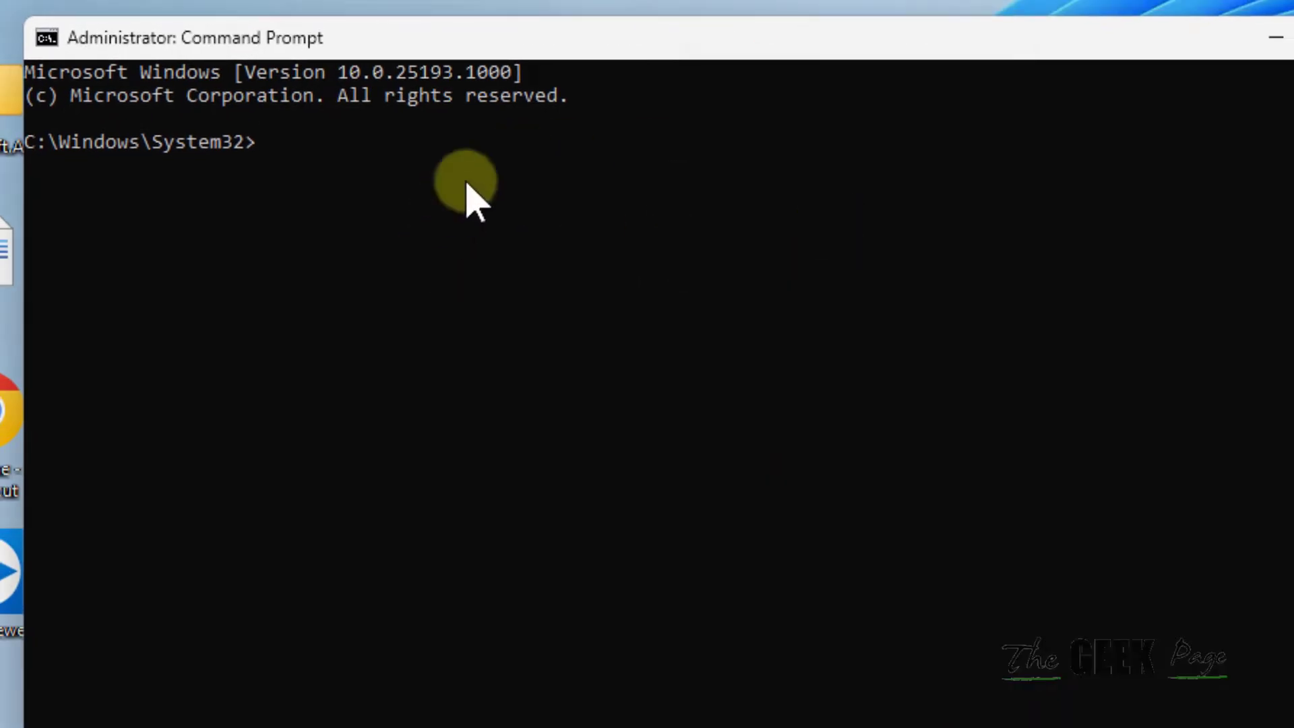
right_click(472, 194)
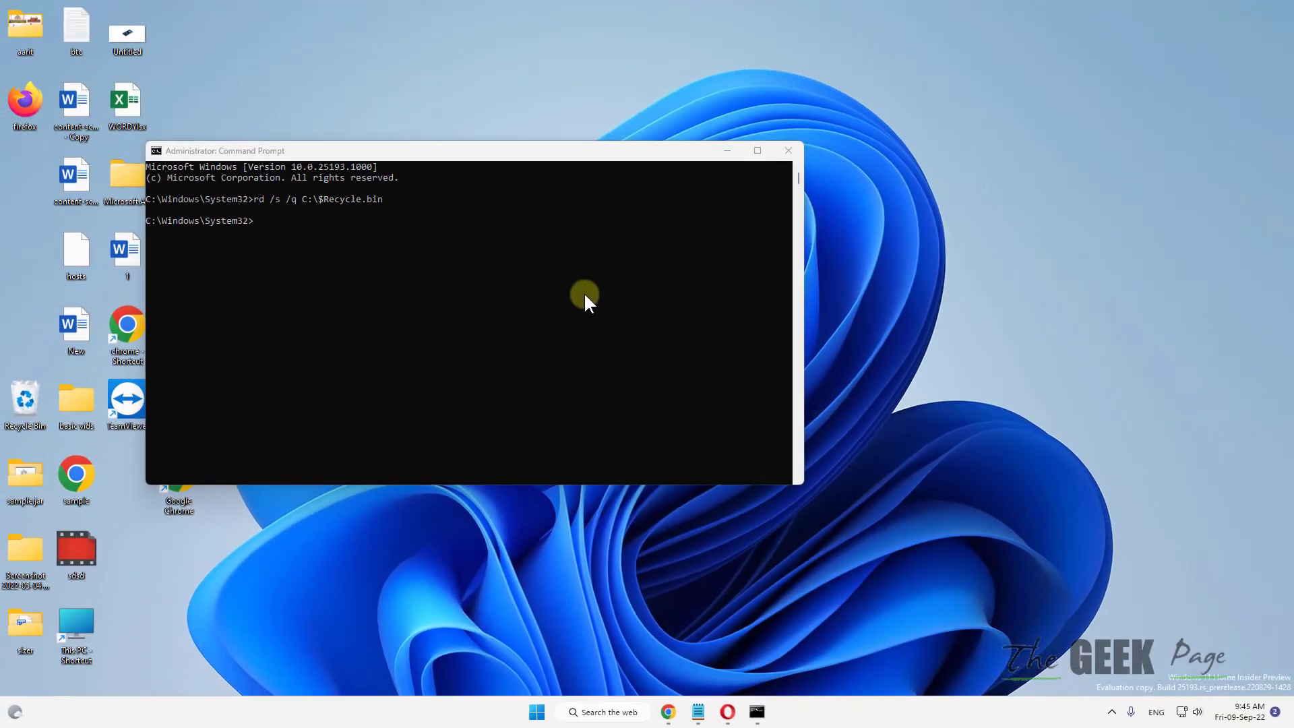
click(775, 159)
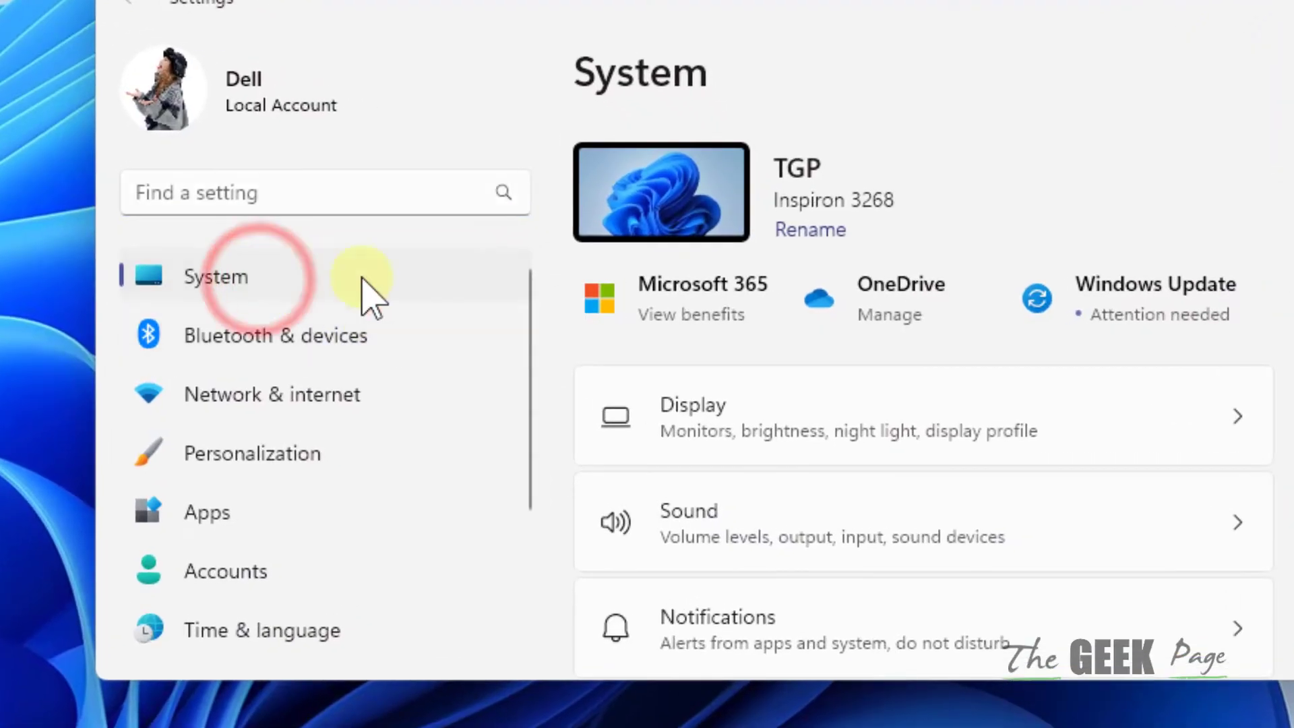
scroll(694, 369, down, 3)
scroll(698, 376, down, 3)
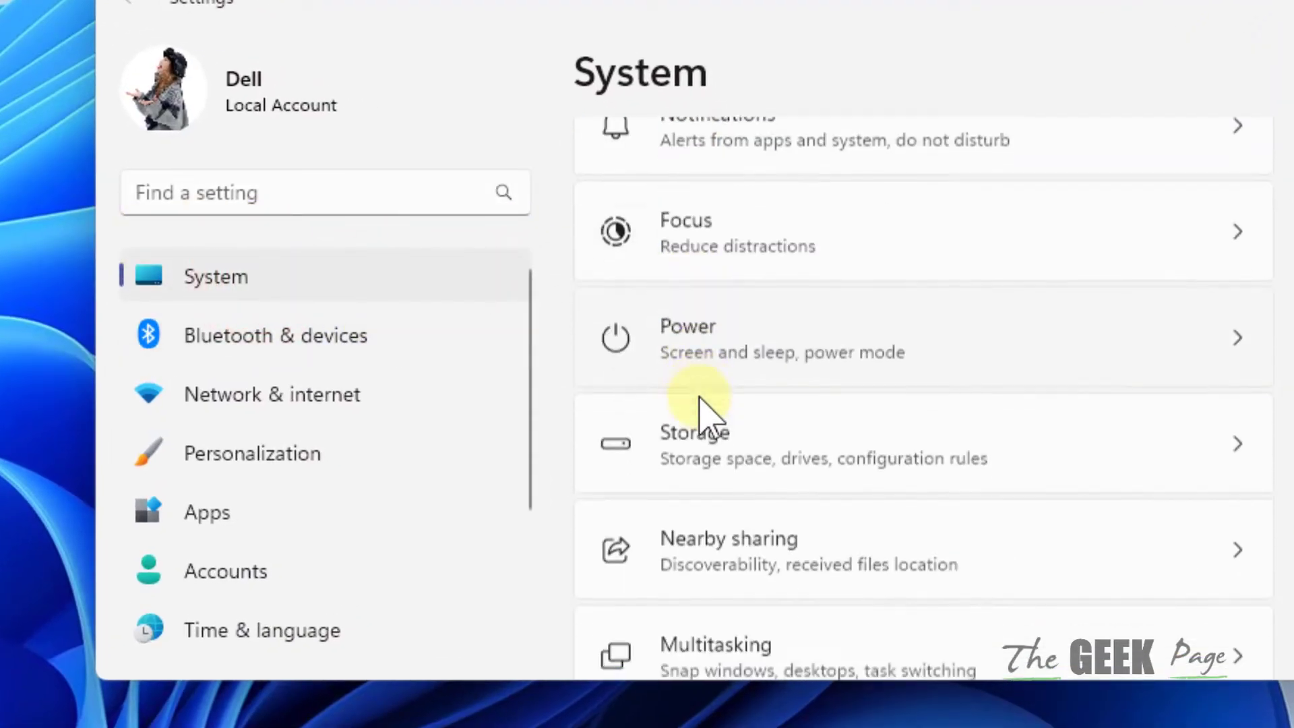
Open the Storage page under Settings > System
click(730, 364)
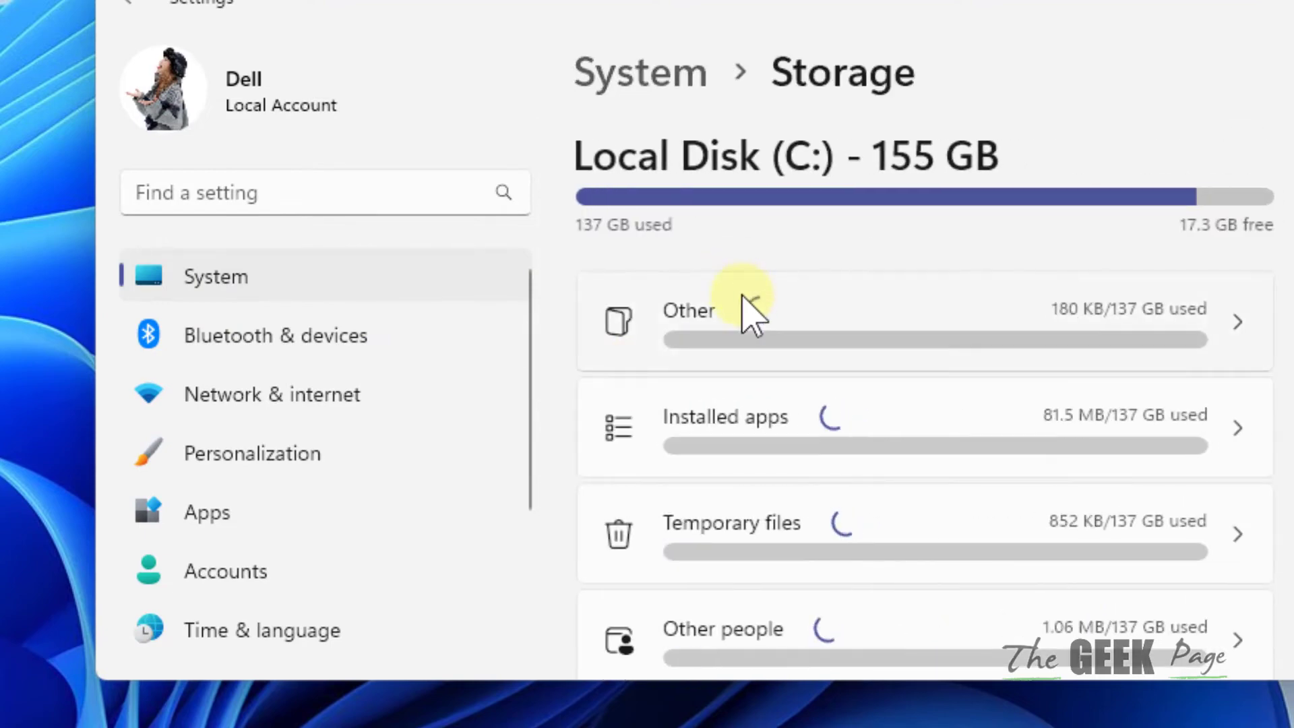
scroll(742, 310, down, 3)
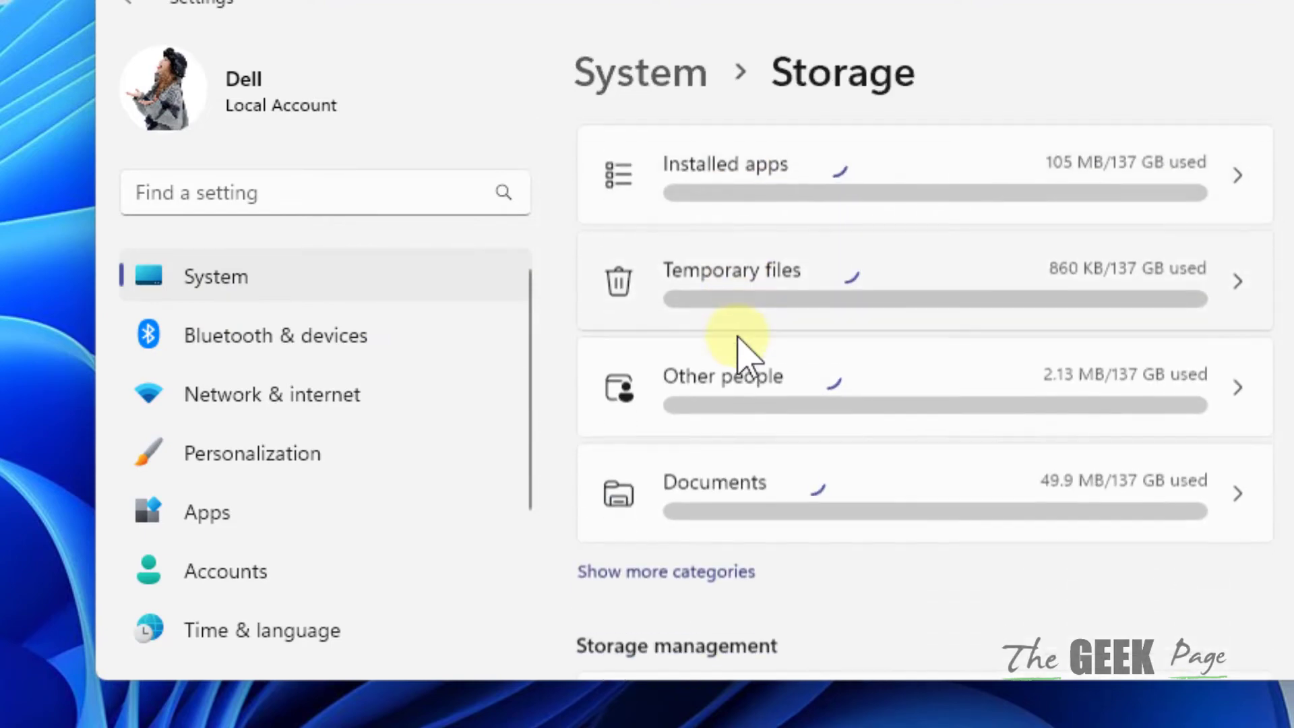
In Temporary files, remove only Recycle Bin, unchecking error reports, shader cache, thumbnails and Defender
click(774, 313)
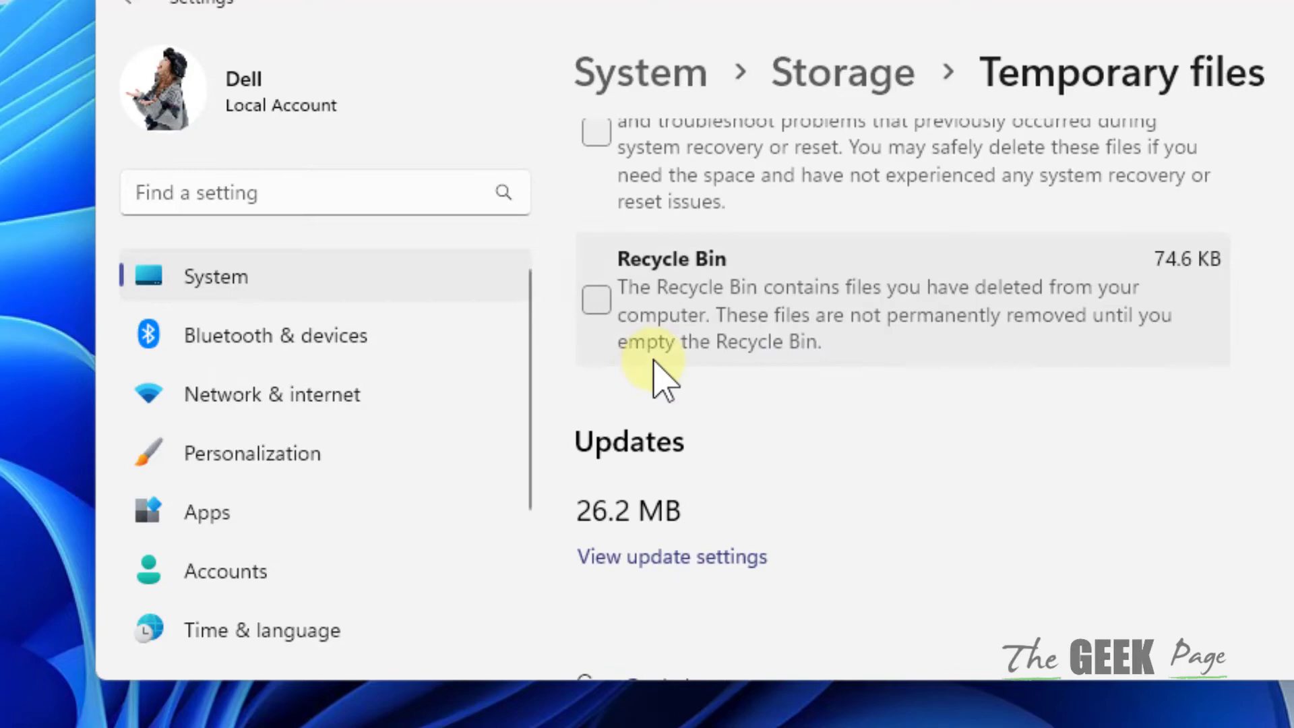
click(597, 300)
scroll(703, 361, up, 2)
scroll(608, 425, up, 3)
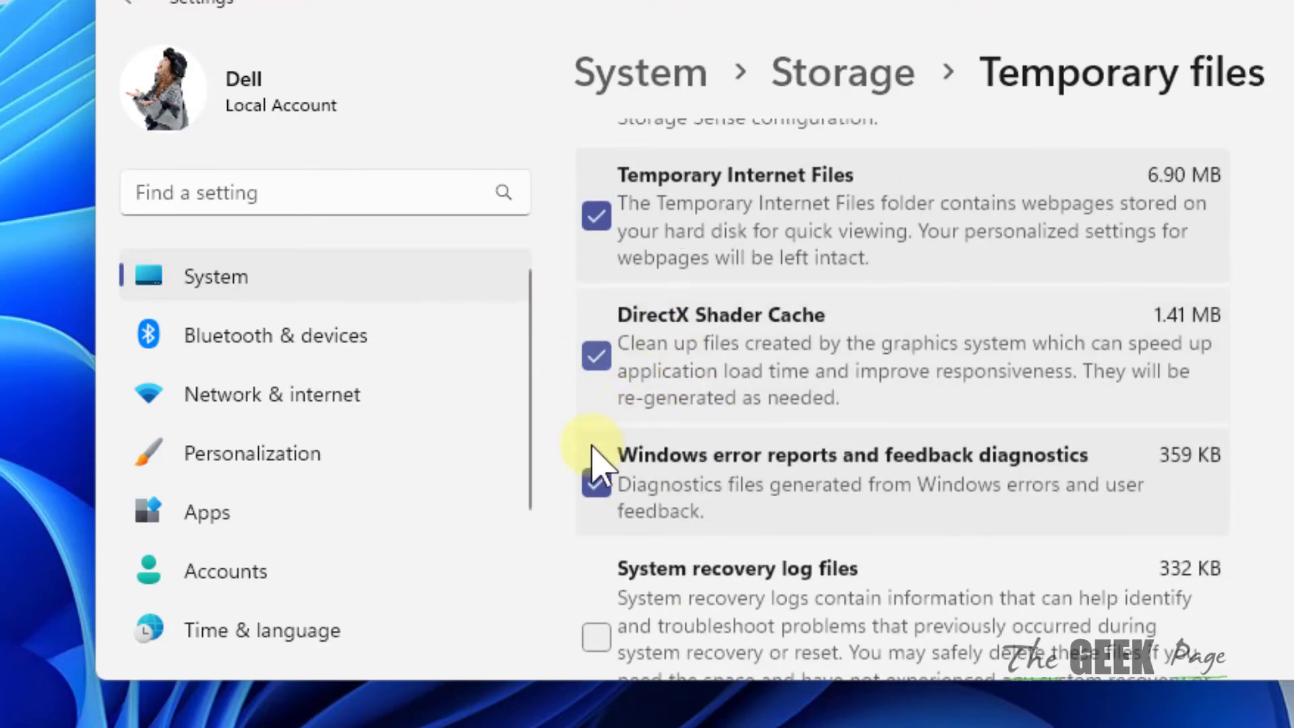
click(596, 483)
click(597, 355)
click(597, 216)
scroll(607, 264, up, 3)
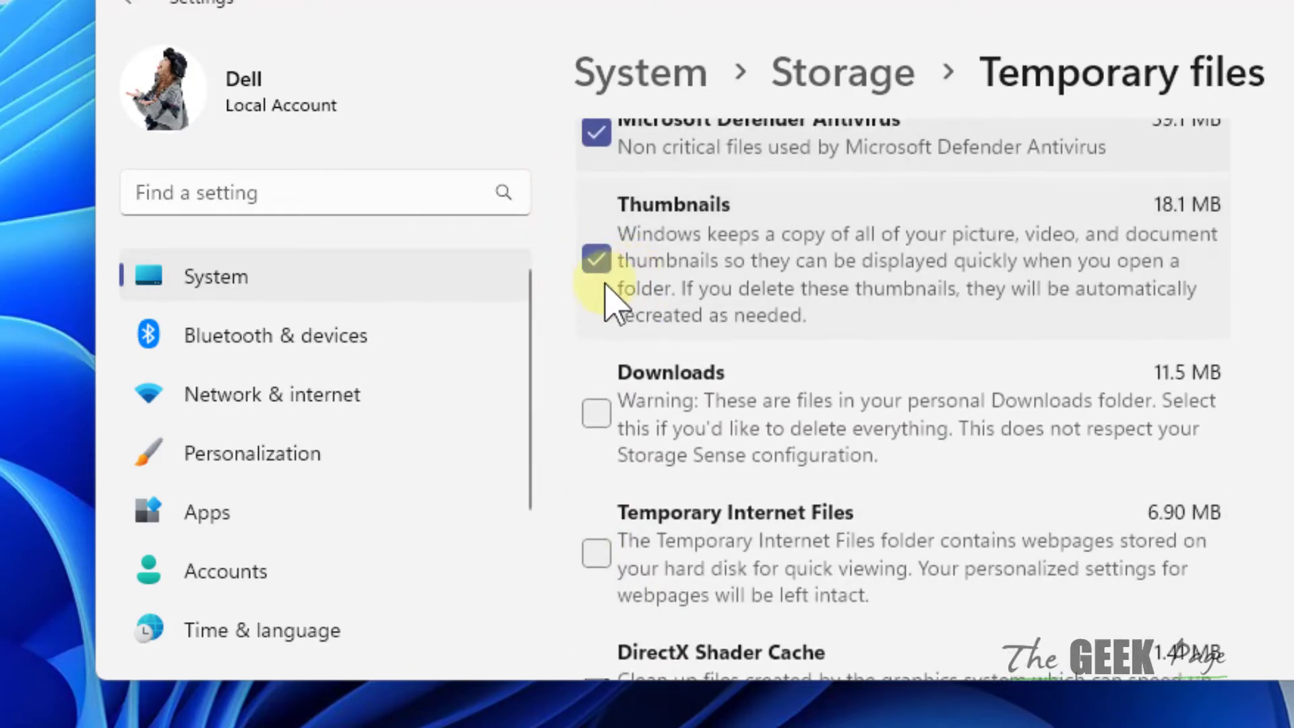
click(595, 264)
scroll(598, 273, up, 3)
click(597, 299)
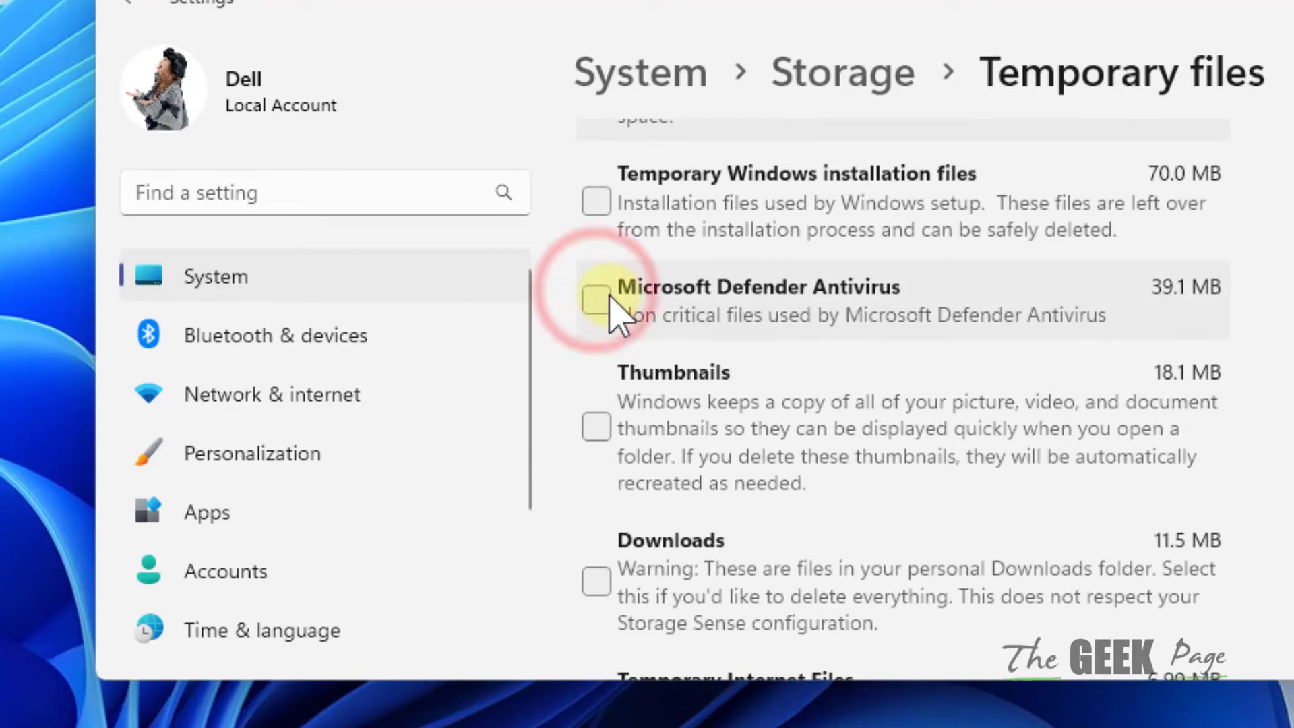
scroll(612, 324, up, 3)
scroll(612, 318, up, 3)
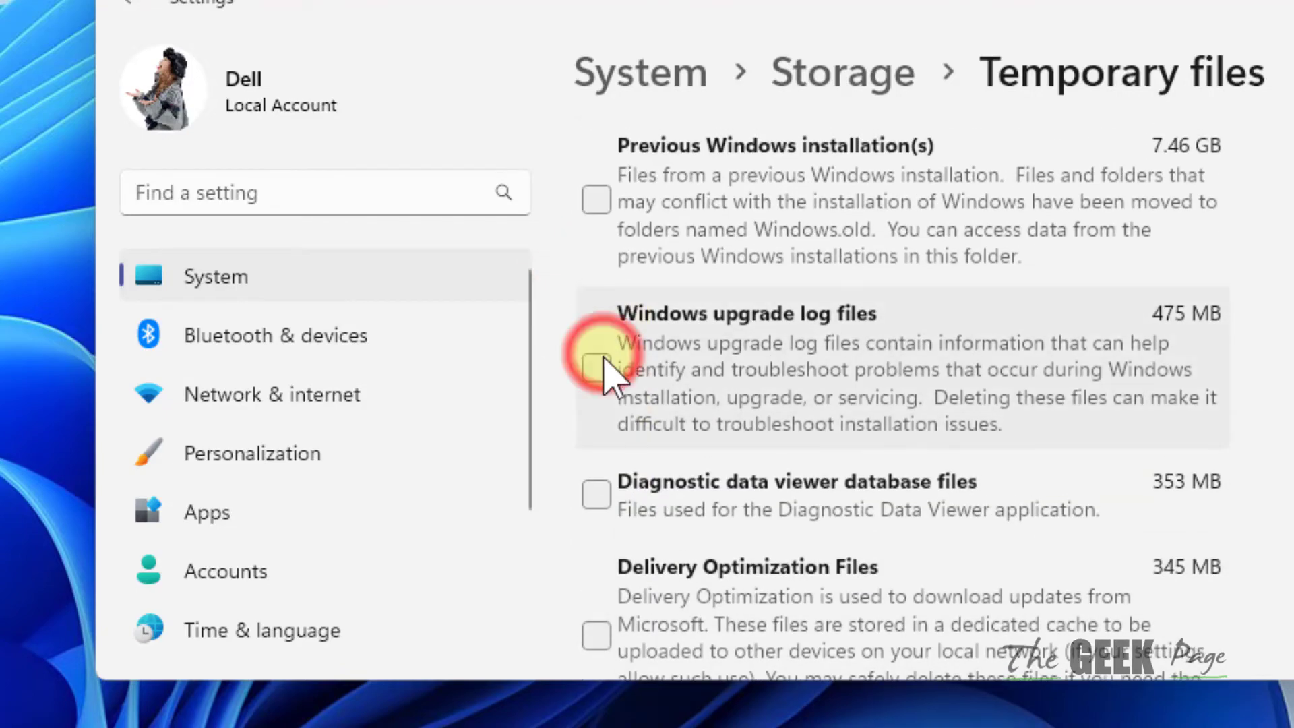
scroll(612, 369, up, 3)
scroll(615, 439, down, 4)
scroll(615, 435, down, 4)
scroll(618, 505, down, 2)
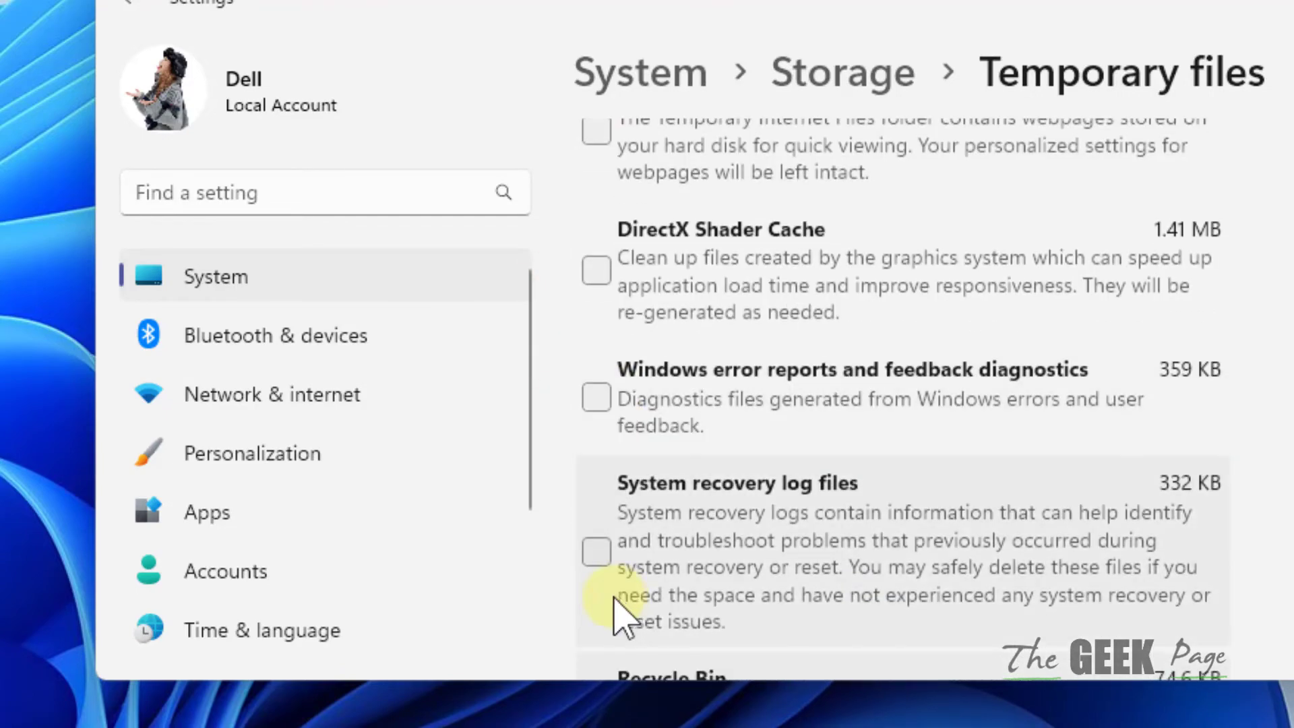
scroll(619, 606, down, 2)
scroll(788, 454, up, 3)
scroll(789, 475, up, 4)
scroll(783, 481, up, 5)
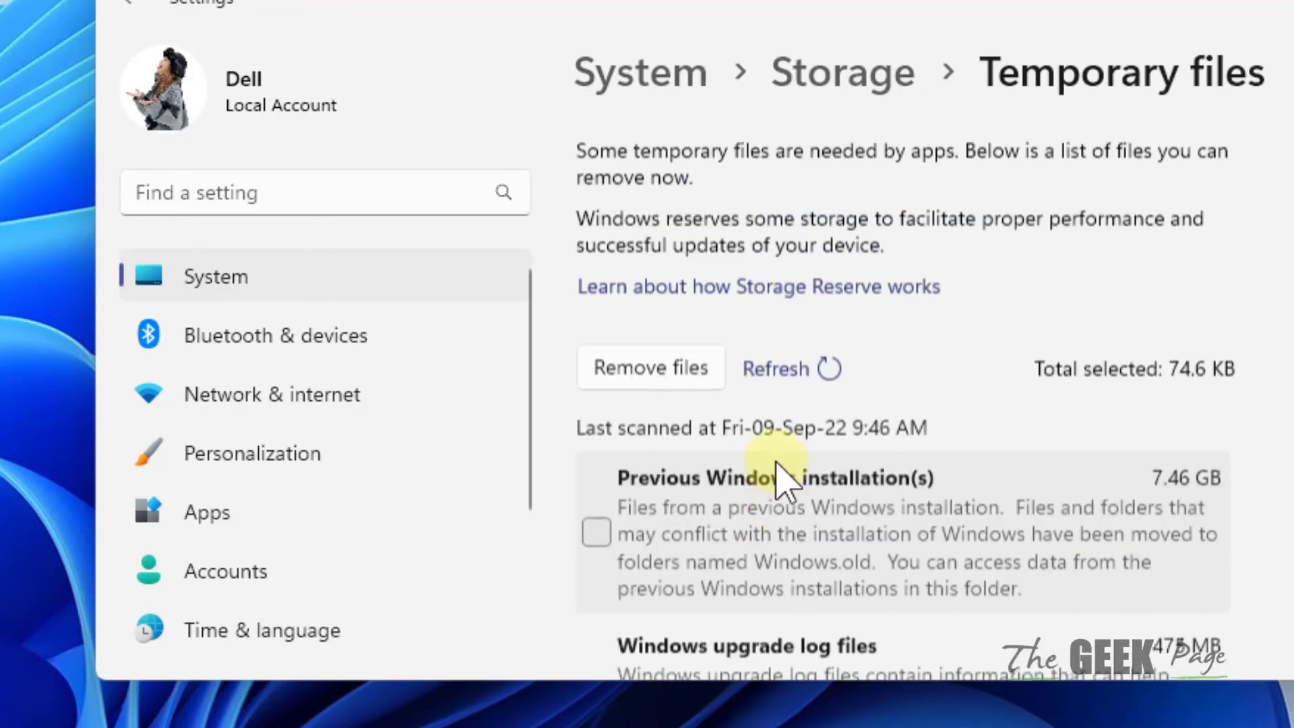
click(689, 372)
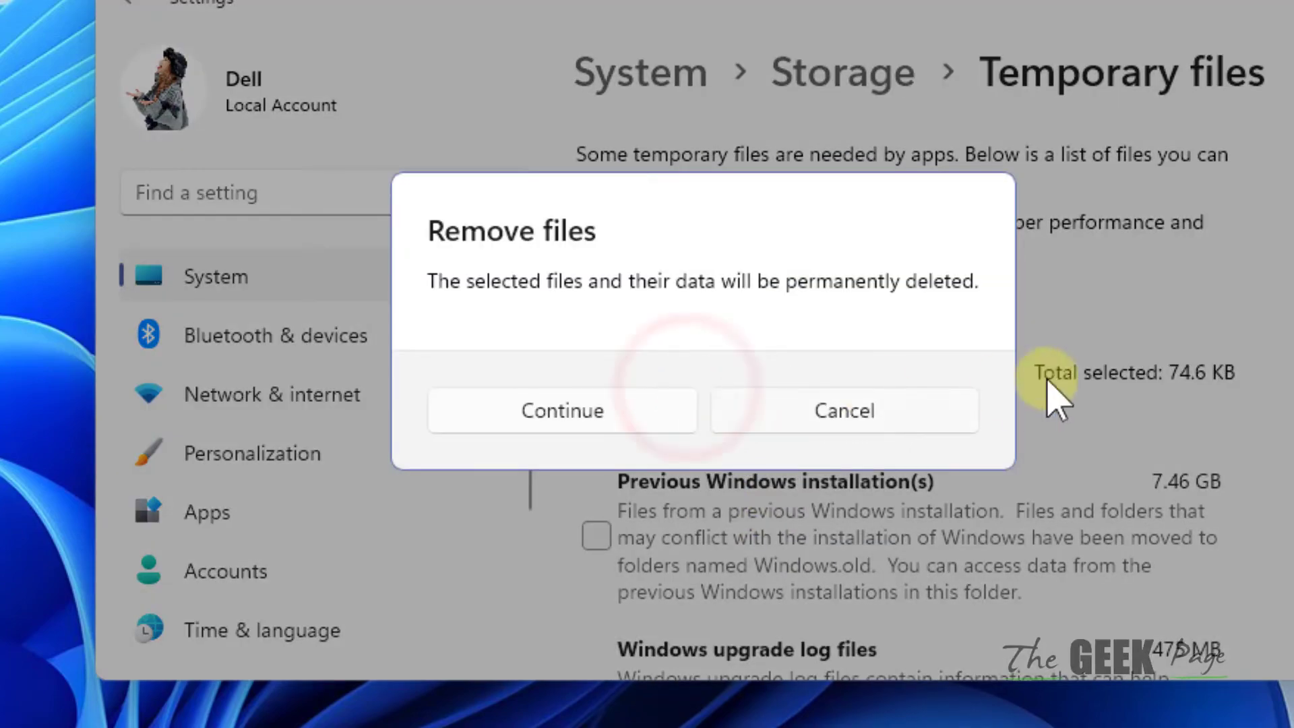
click(586, 414)
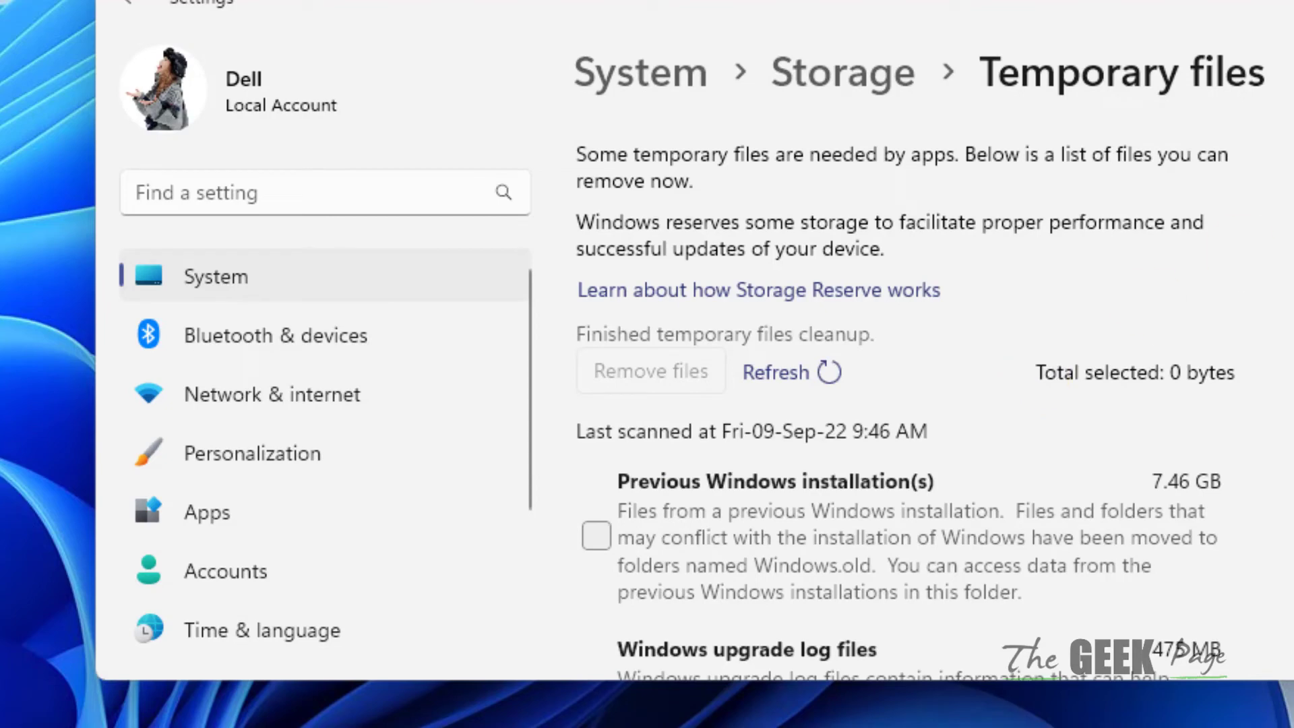
Search Windows for 'disk cleanup', correcting the typed text
click(1276, 15)
key(super+s)
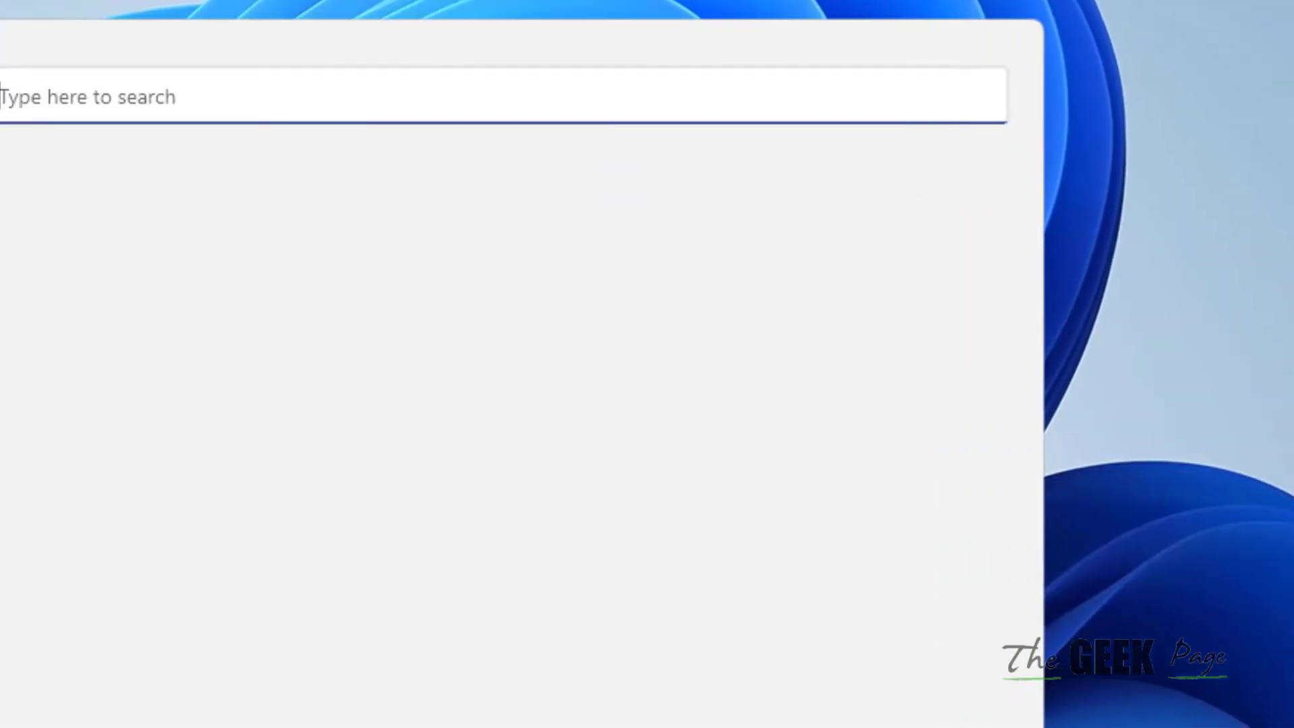
text(clean)
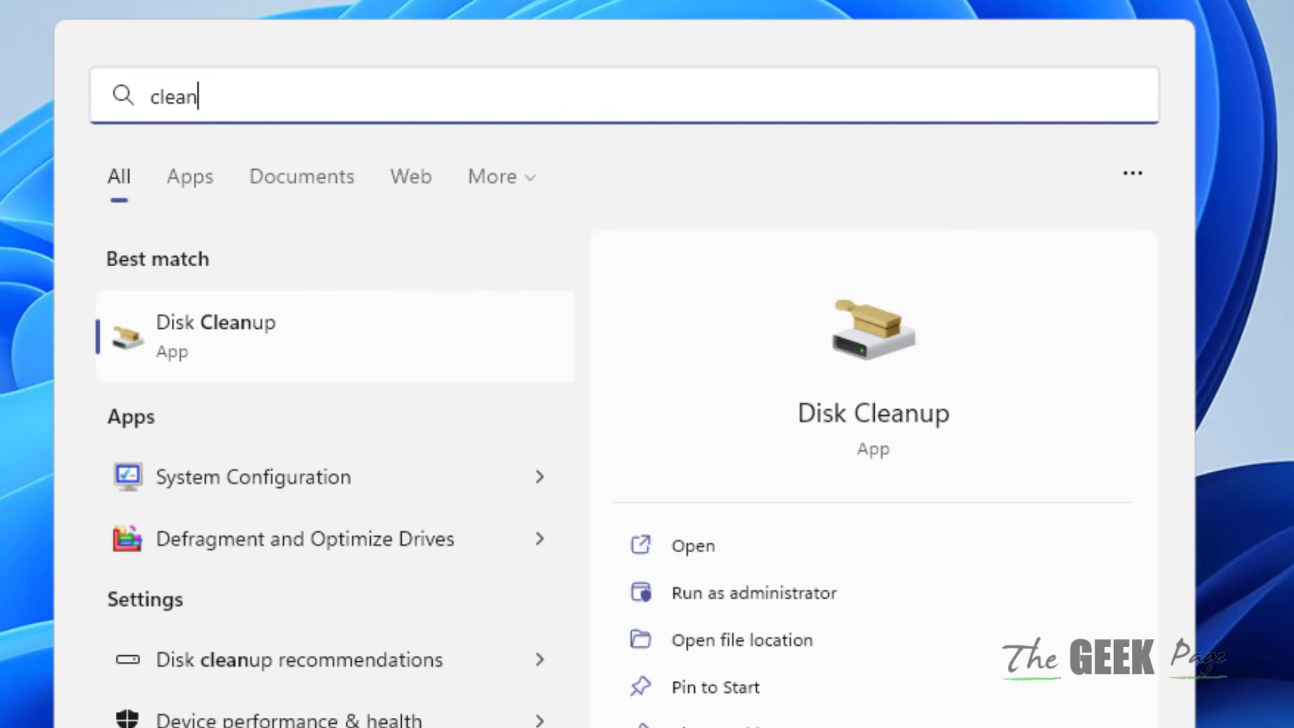
key(BackSpace)
key(BackSpace)
key(BackSpace)
key(BackSpace)
key(BackSpace)
text(dis )
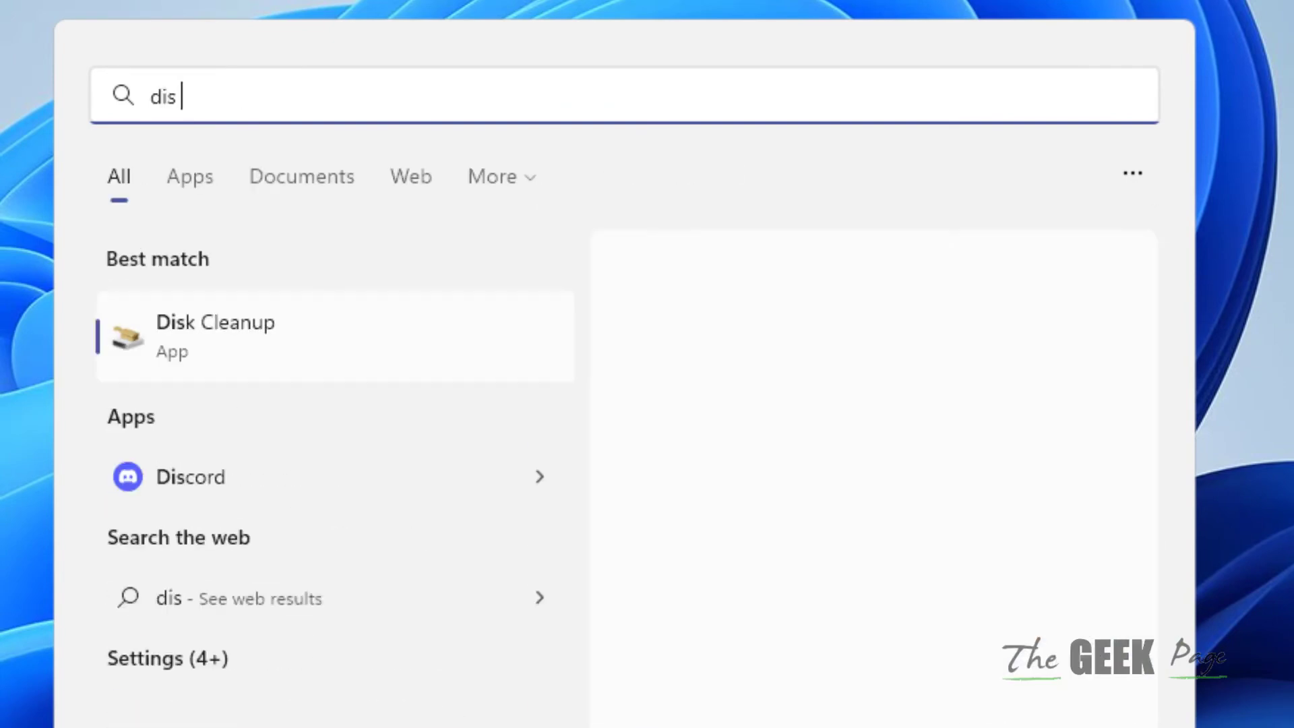
text(cle)
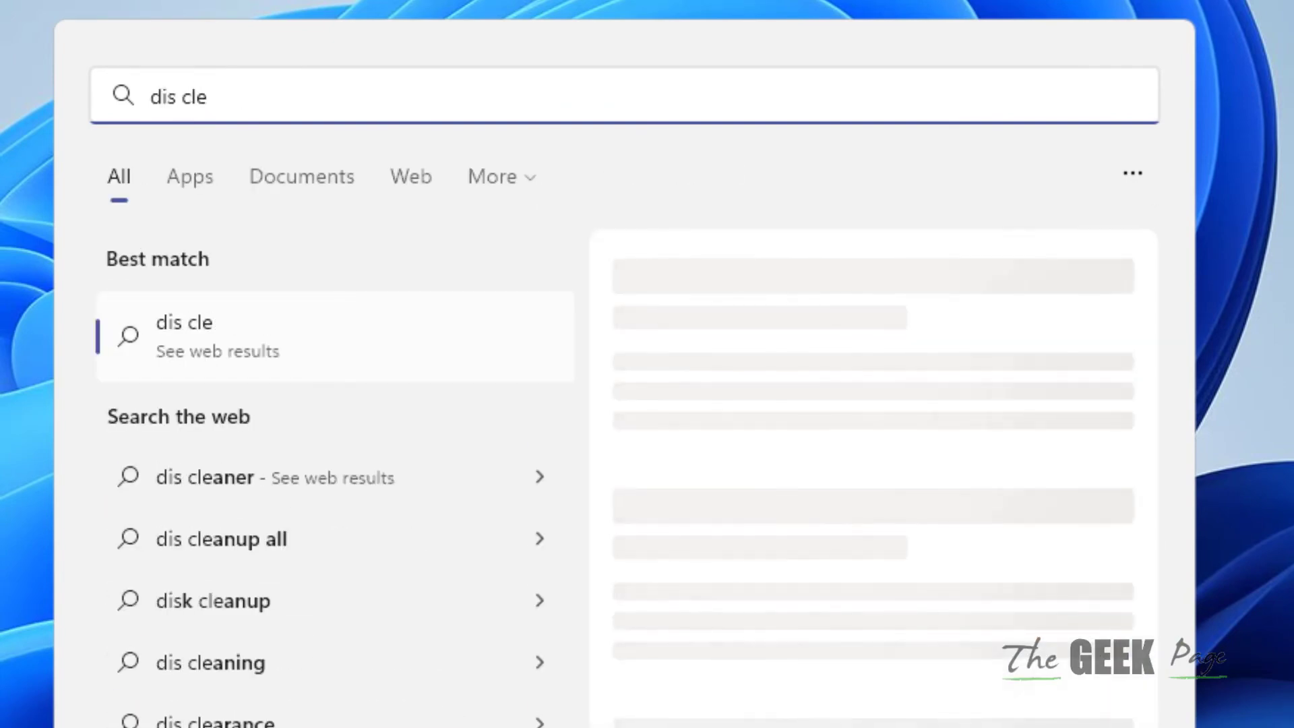
key(BackSpace)
key(BackSpace)
key(BackSpace)
text(k c)
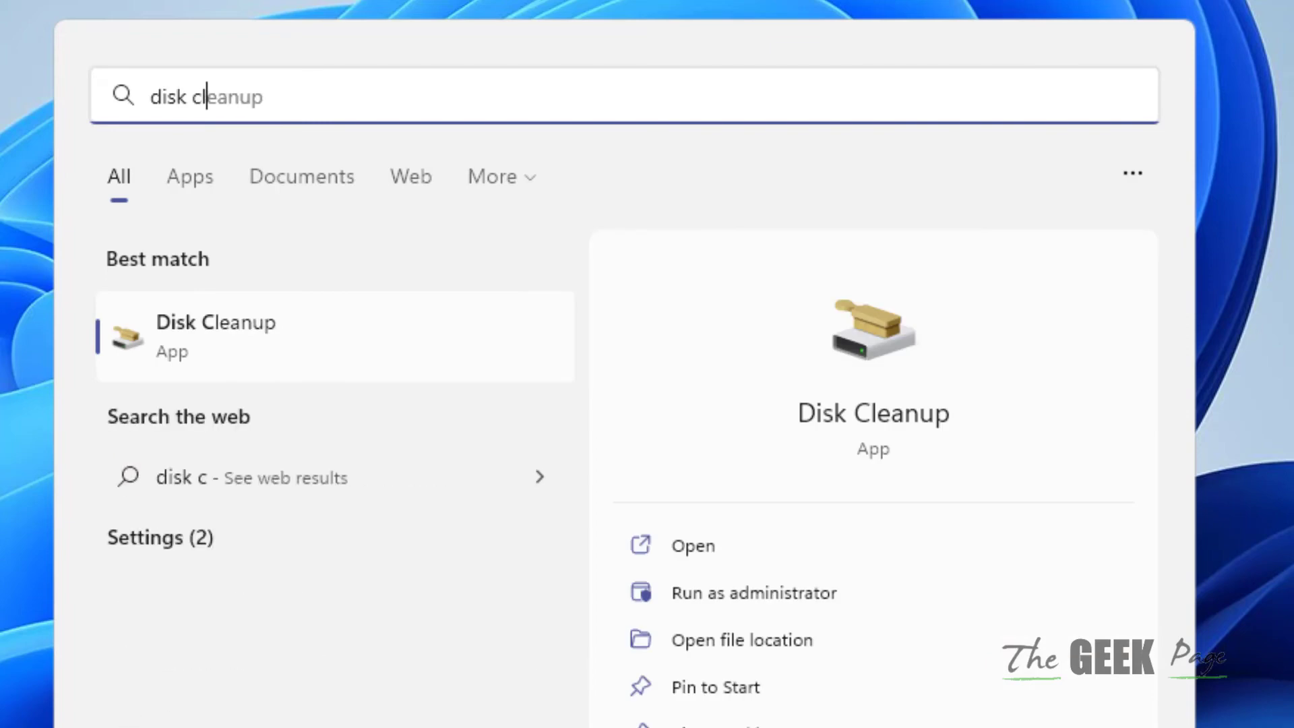
text(le)
Run Disk Cleanup on drive C: with only Recycle Bin checked
click(285, 306)
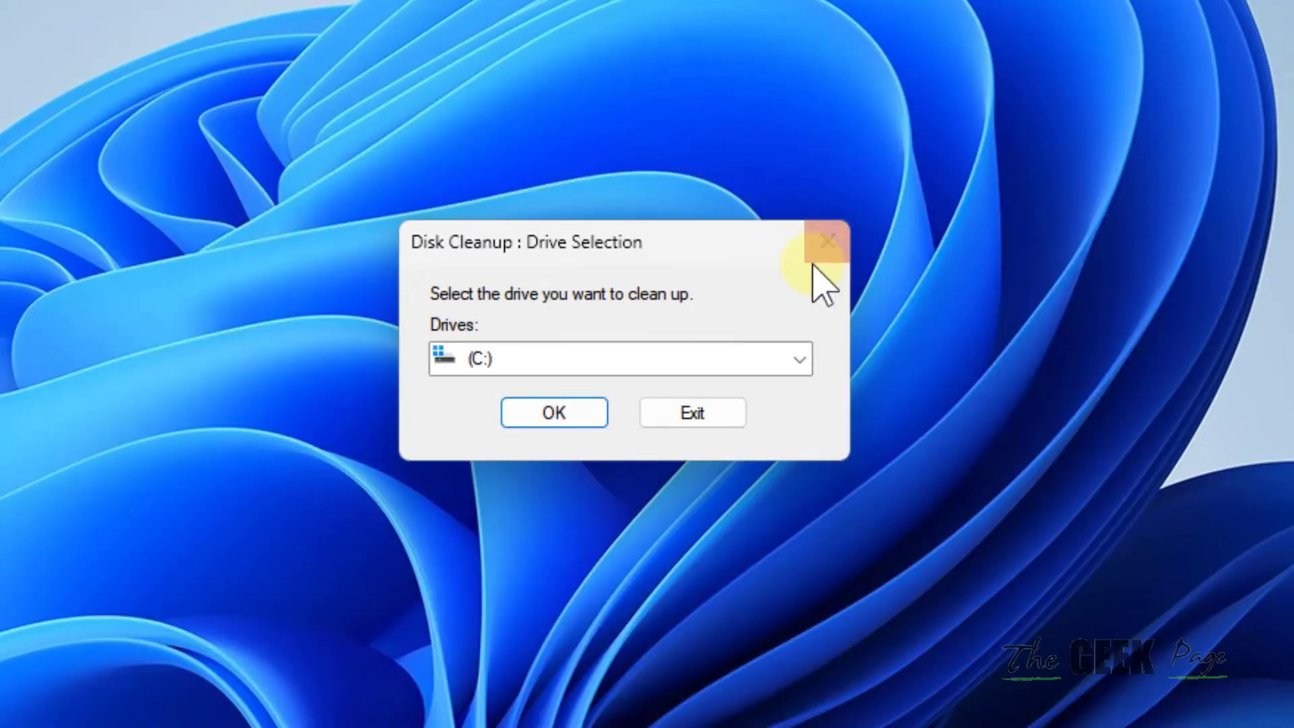
click(573, 422)
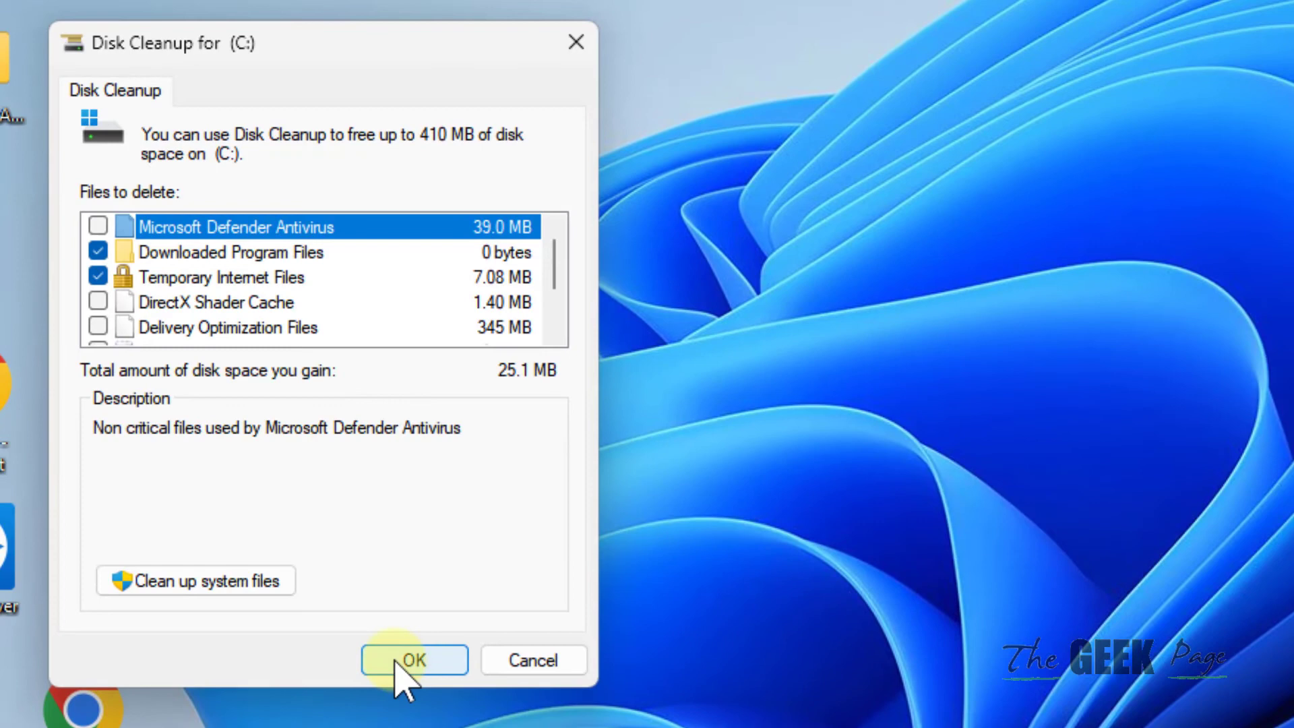
click(98, 252)
click(97, 277)
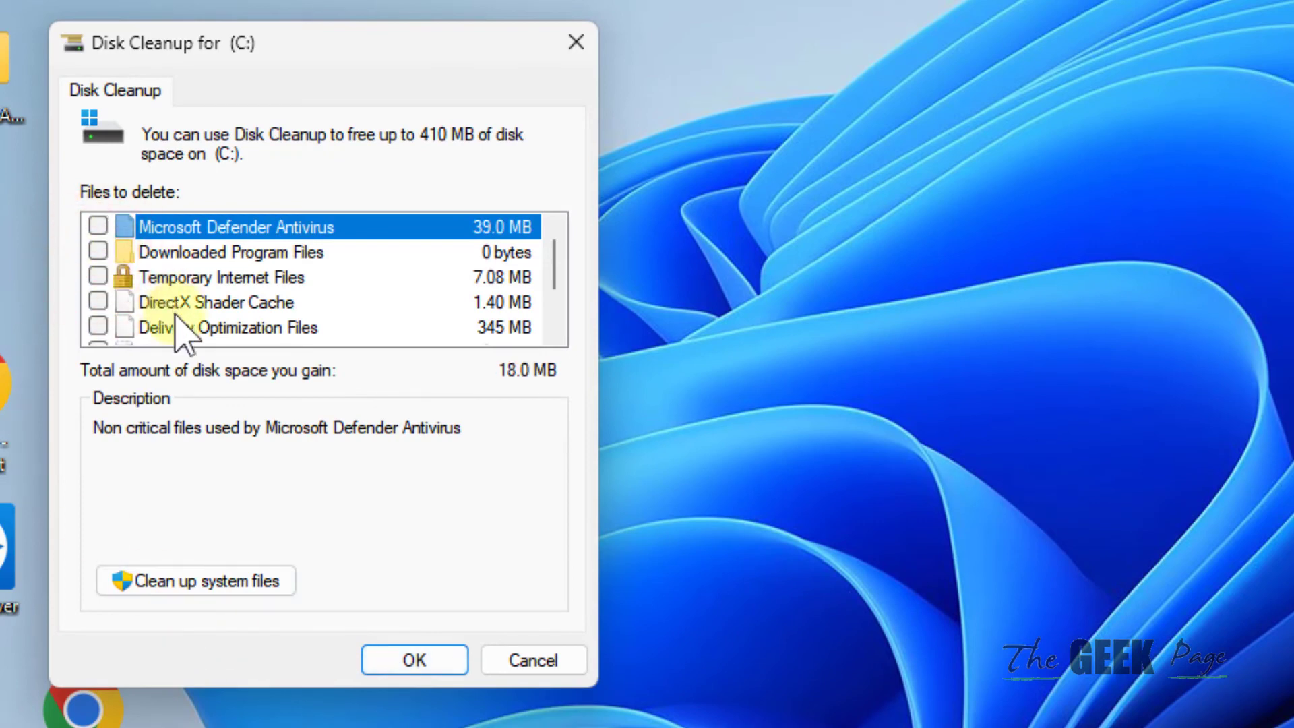
scroll(178, 327, down, 1)
click(97, 277)
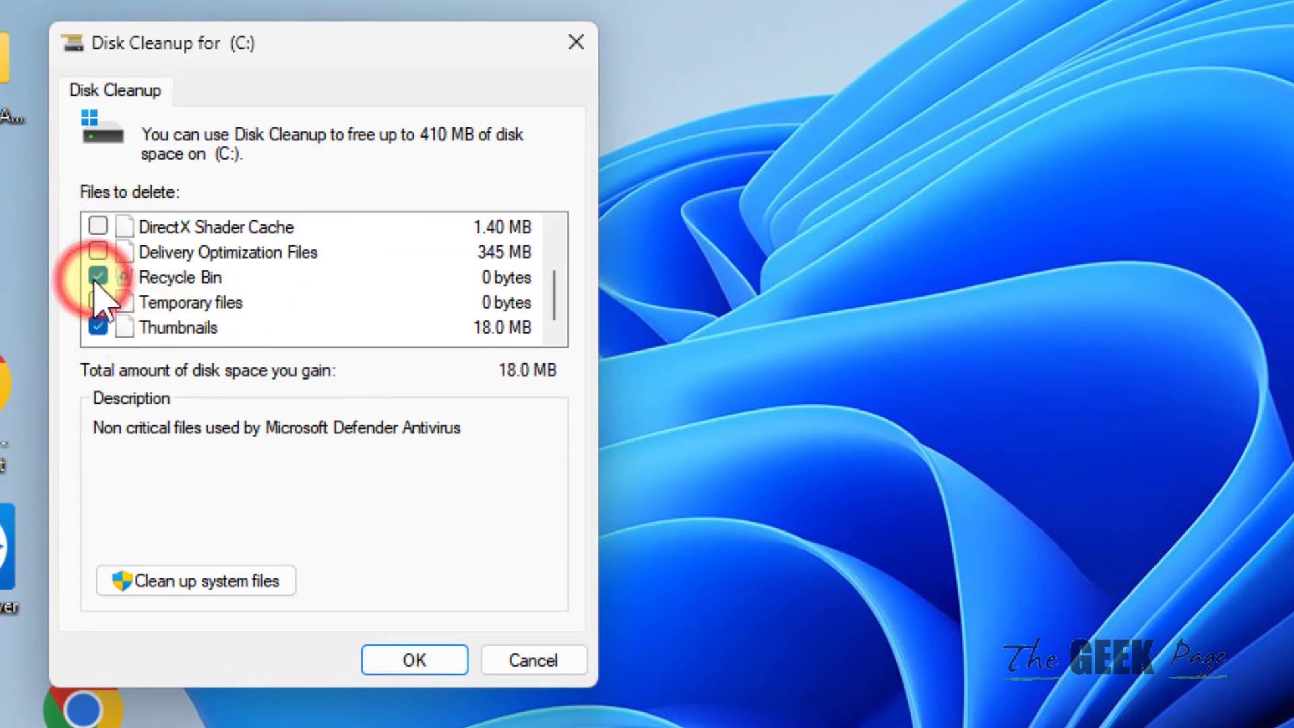
click(97, 326)
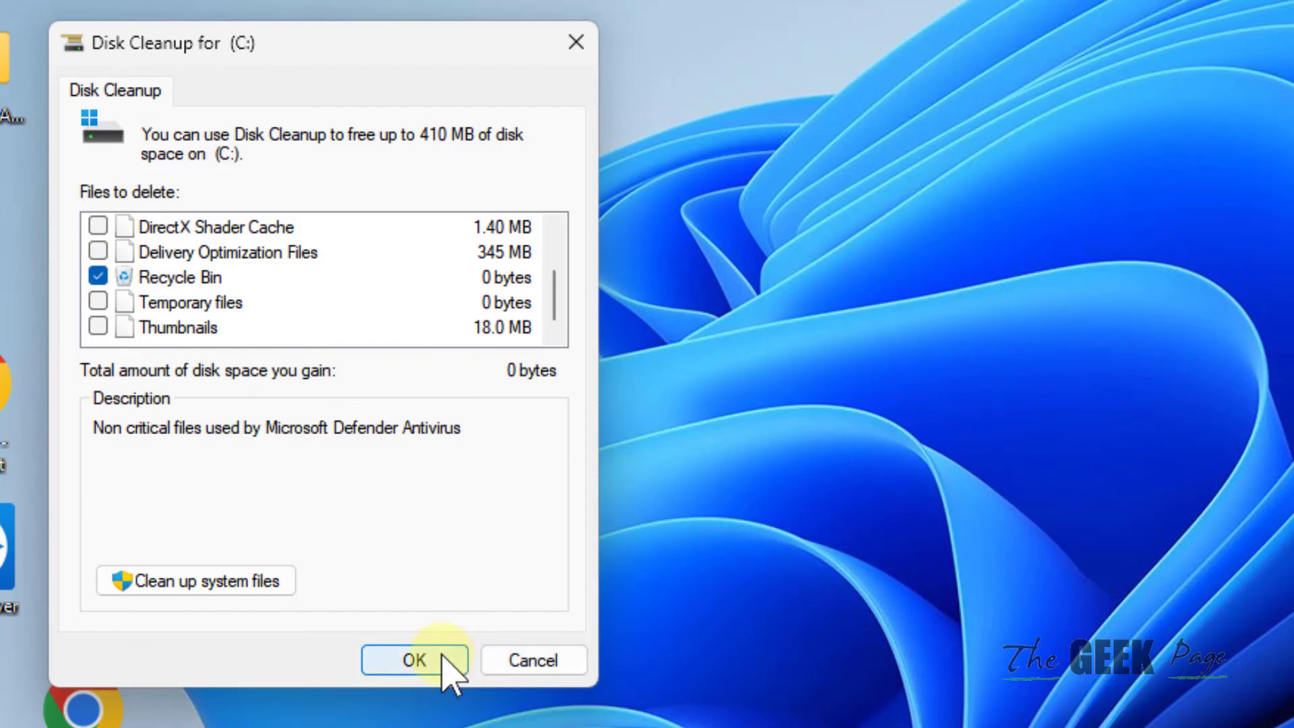
click(587, 42)
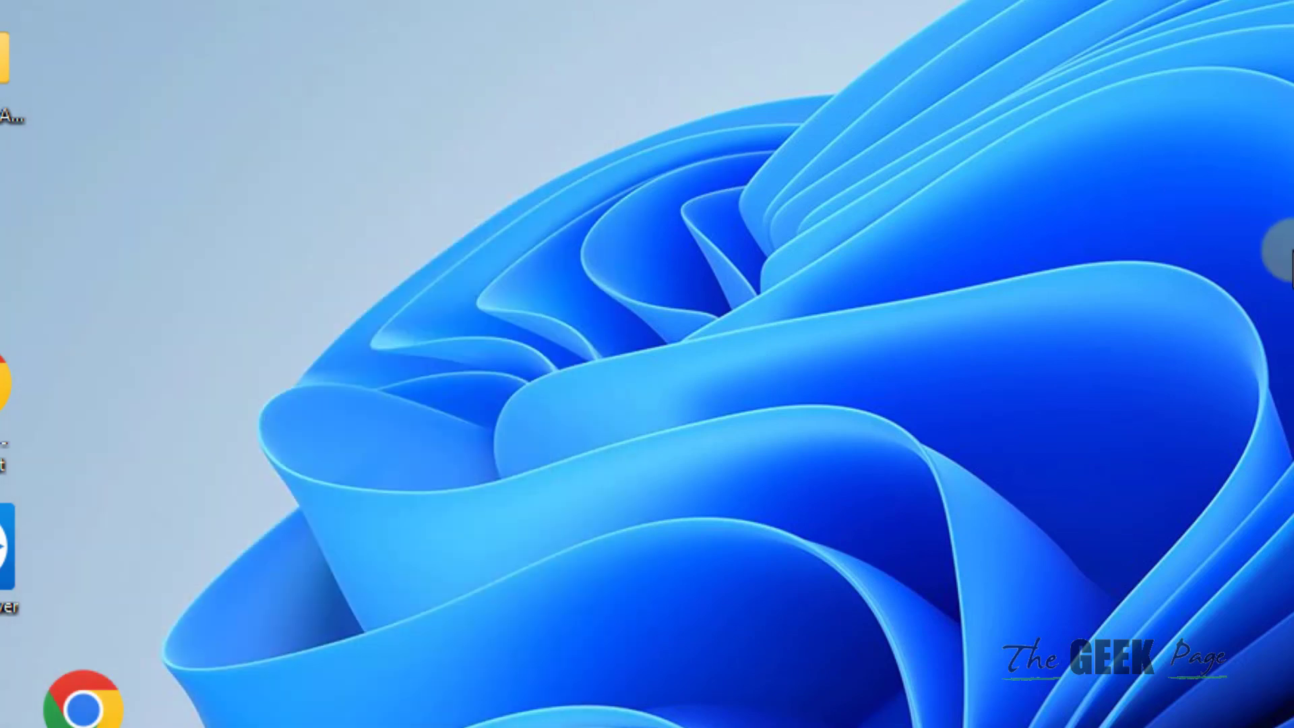